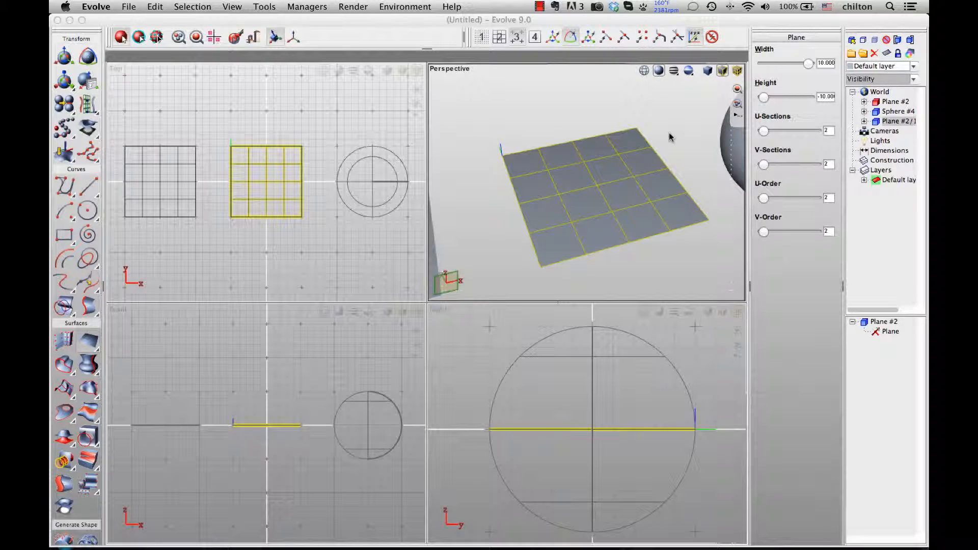
Step: Apply the Metal_floor_2 material from the Architecturals category to the selected middle plane
click(540, 147)
middle_drag(540, 147, 583, 114)
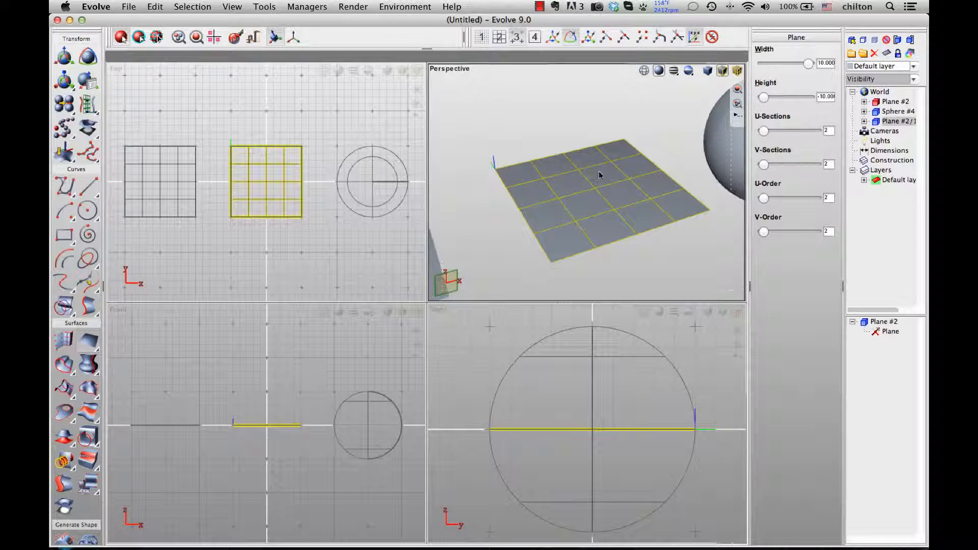
click(236, 36)
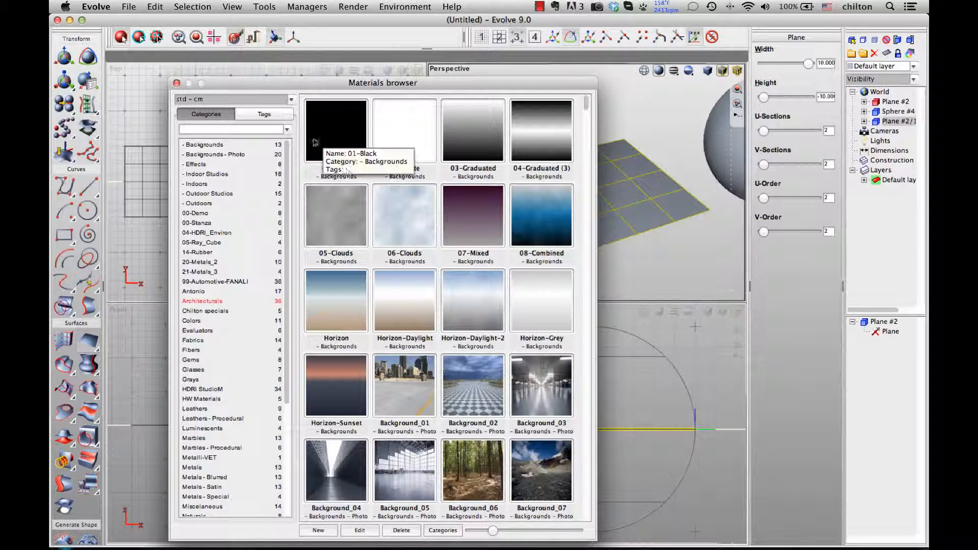
scroll(385, 214, down, 5)
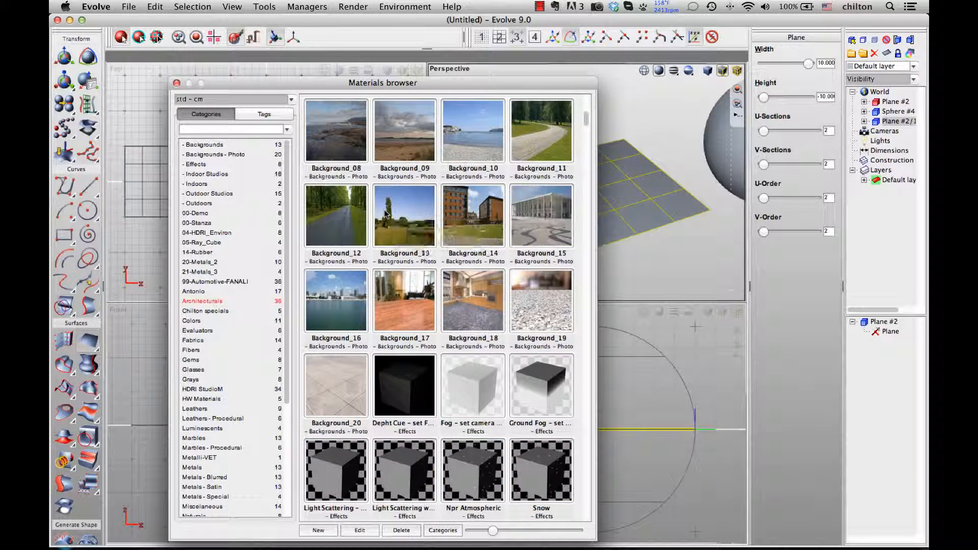
scroll(386, 213, down, 5)
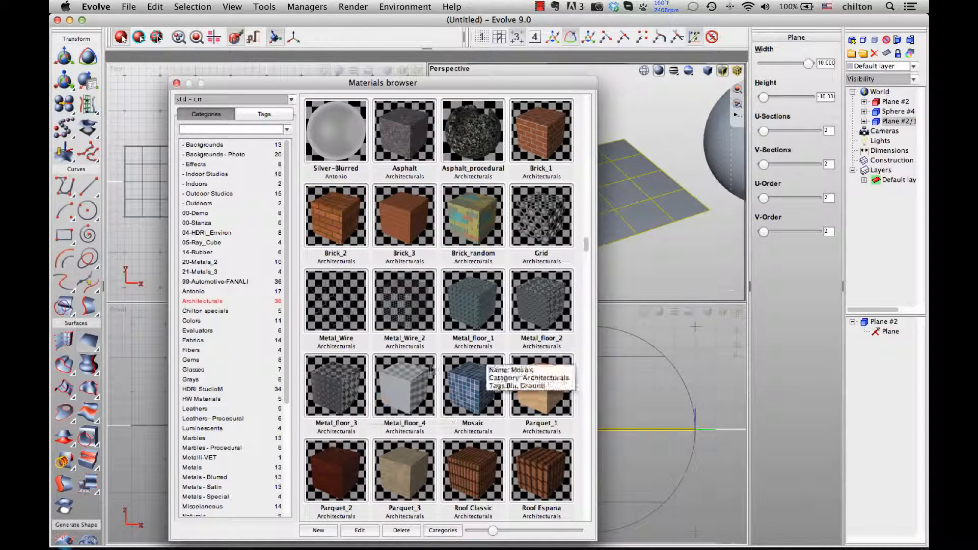
click(549, 307)
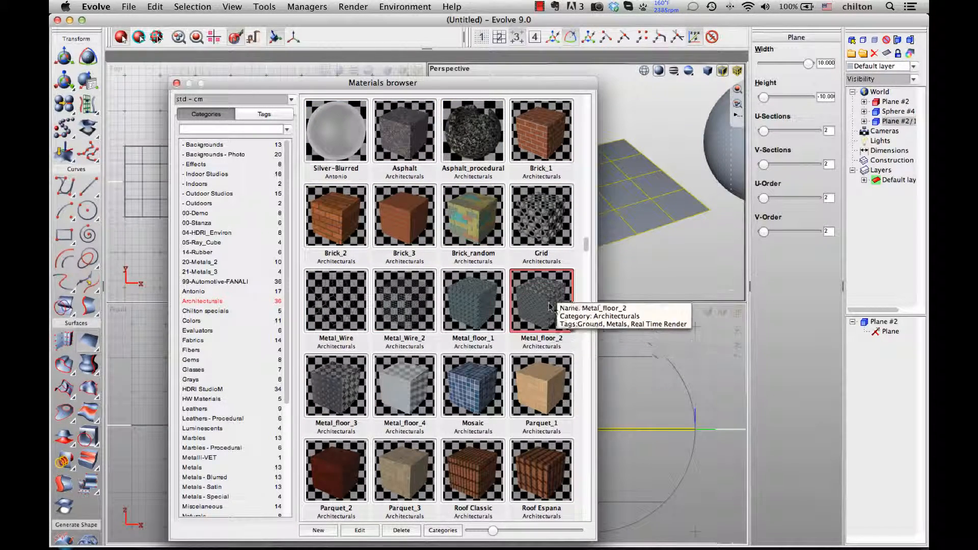
click(177, 83)
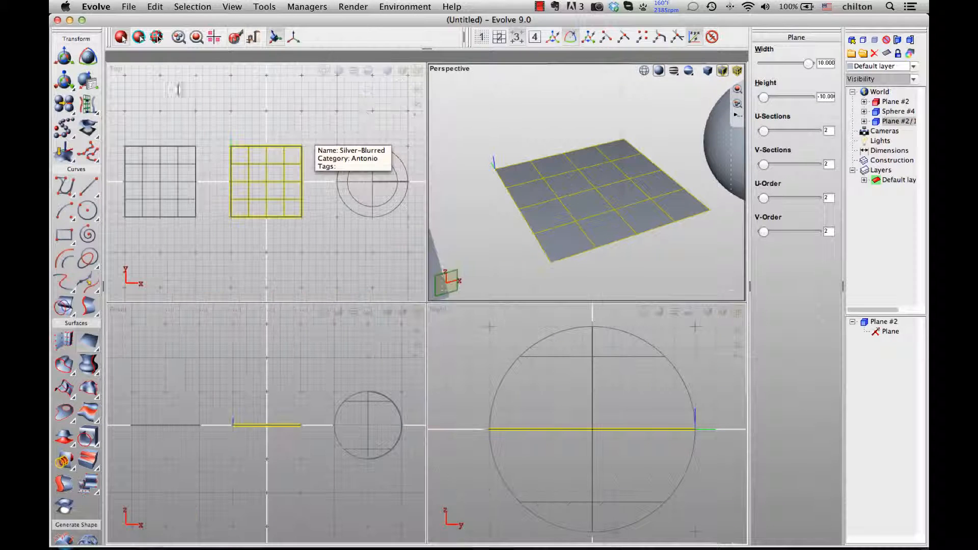
Step: Run an interactive render of the scene and inspect the plane's bumpy metal floor texture from several angles
click(355, 7)
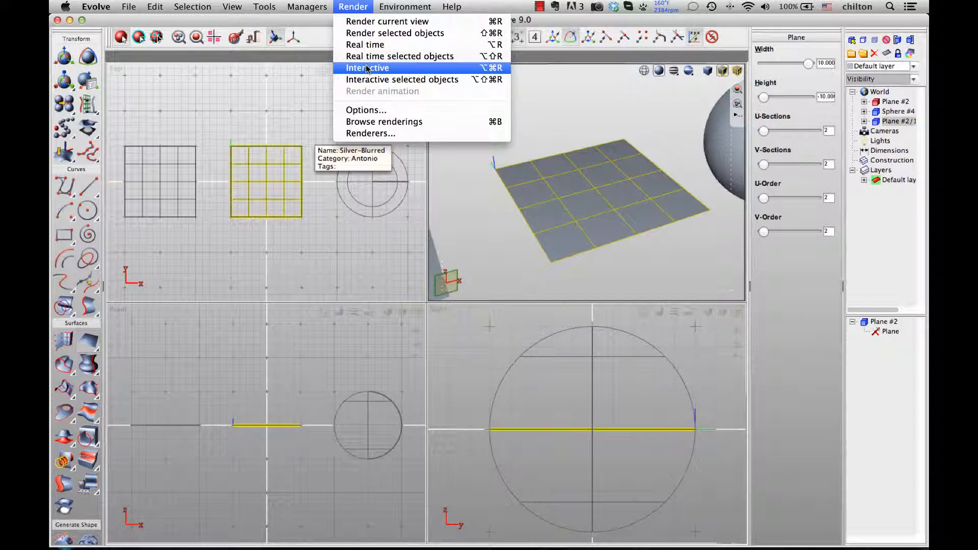
click(367, 67)
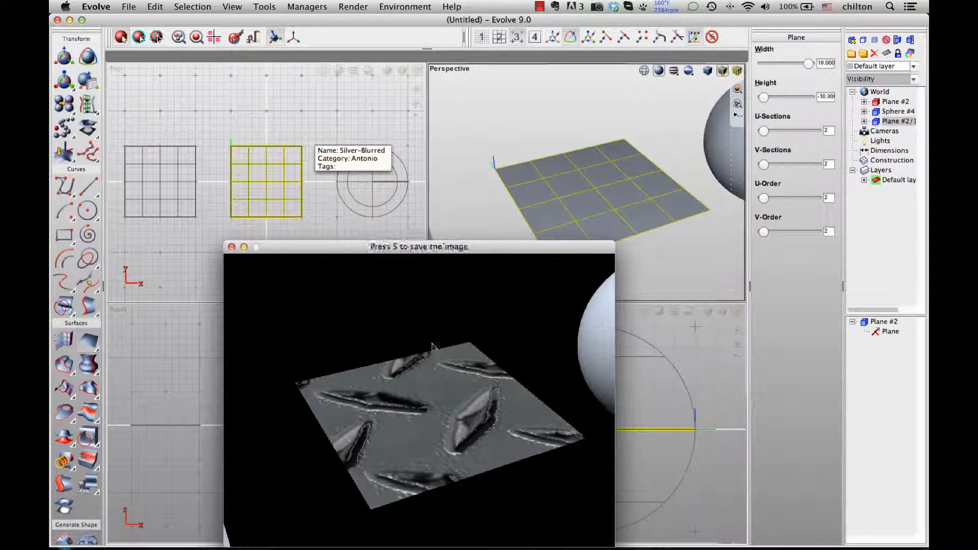
drag(432, 345, 430, 379)
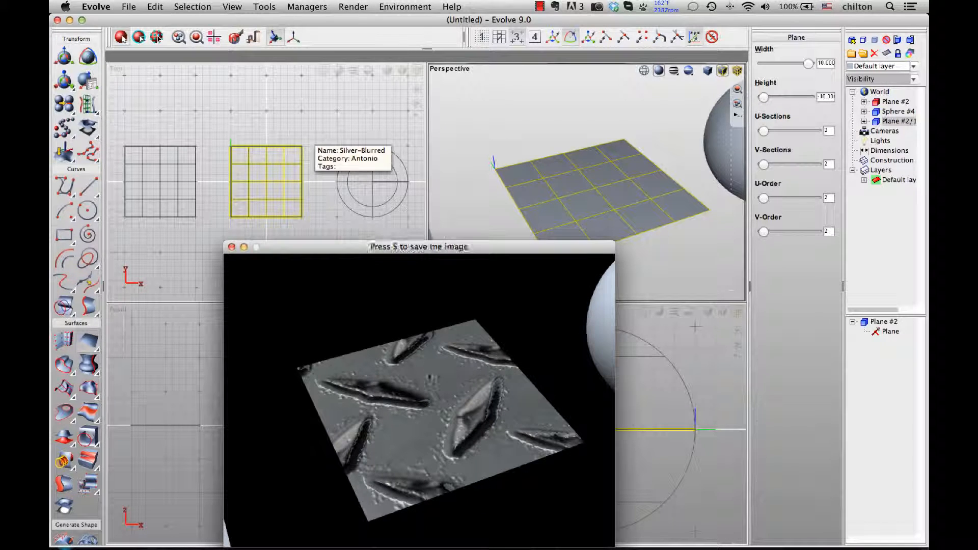
drag(403, 391, 423, 403)
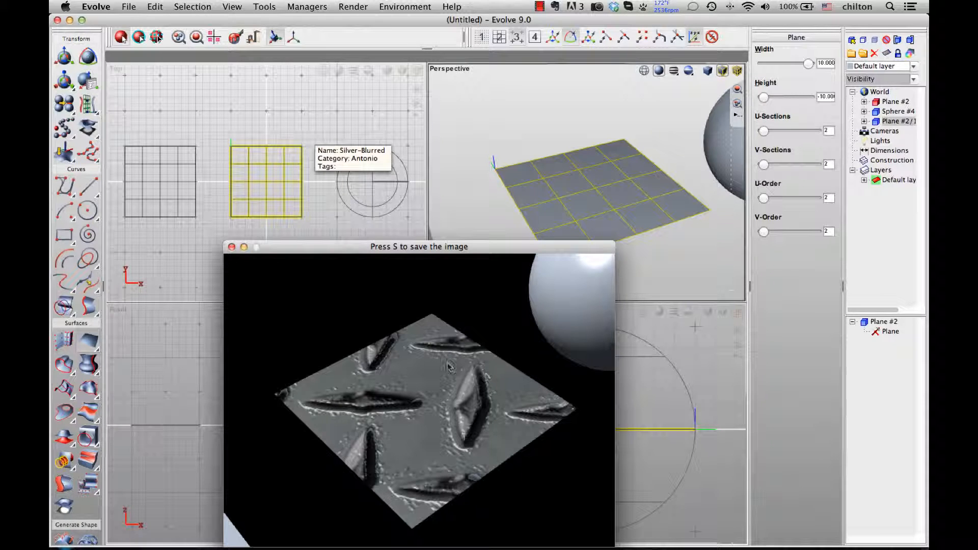
click(232, 247)
right_drag(562, 131, 555, 173)
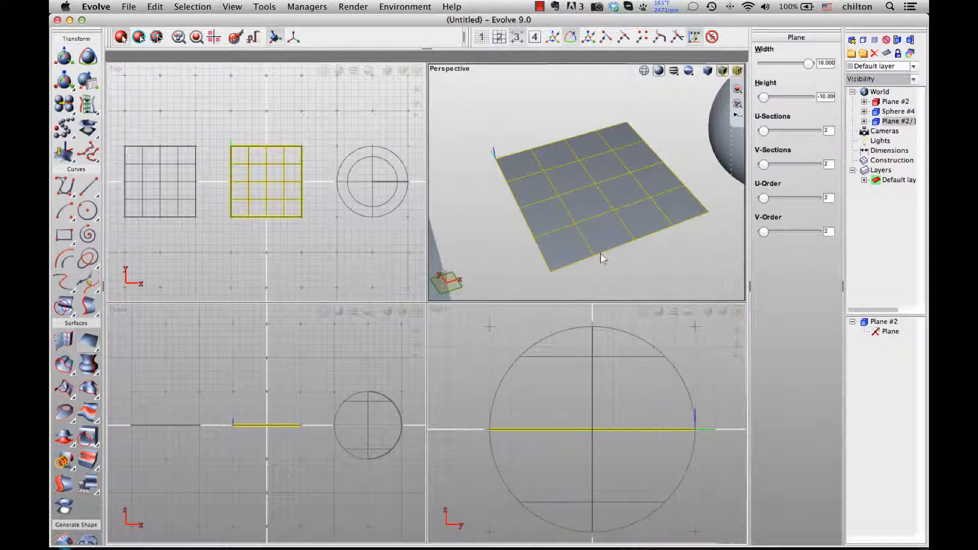
Step: Switch to Photoshop and examine the image of stacked colour blocks on a black background
mouse_move(827, 545)
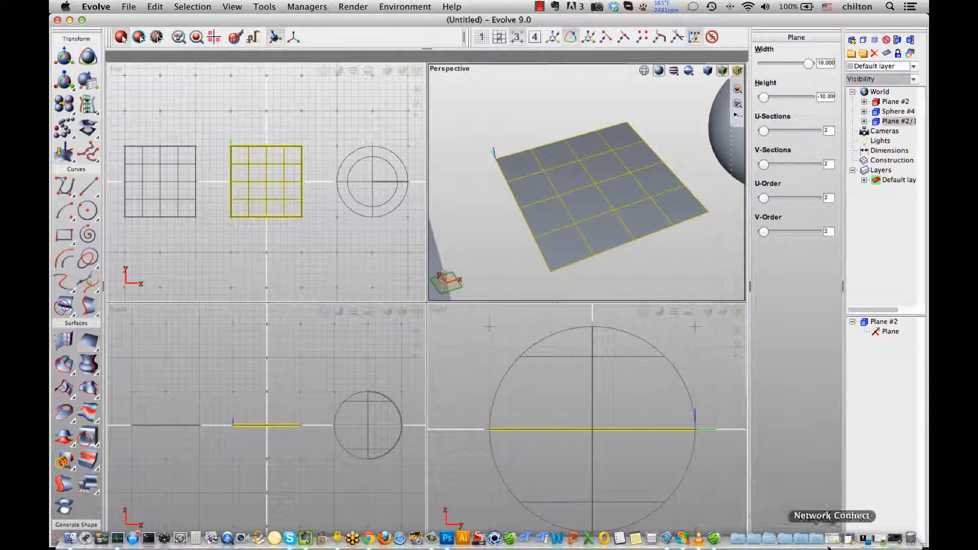
click(864, 542)
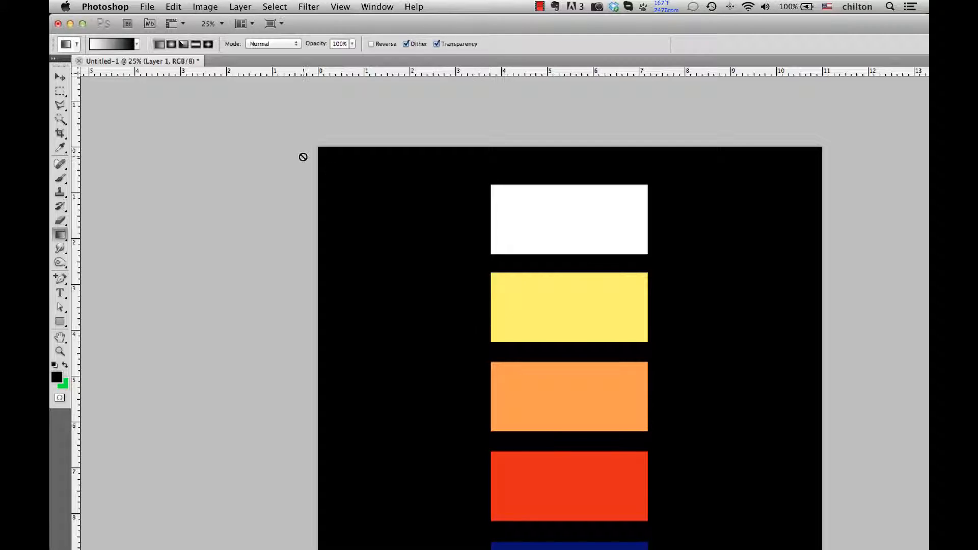
click(83, 24)
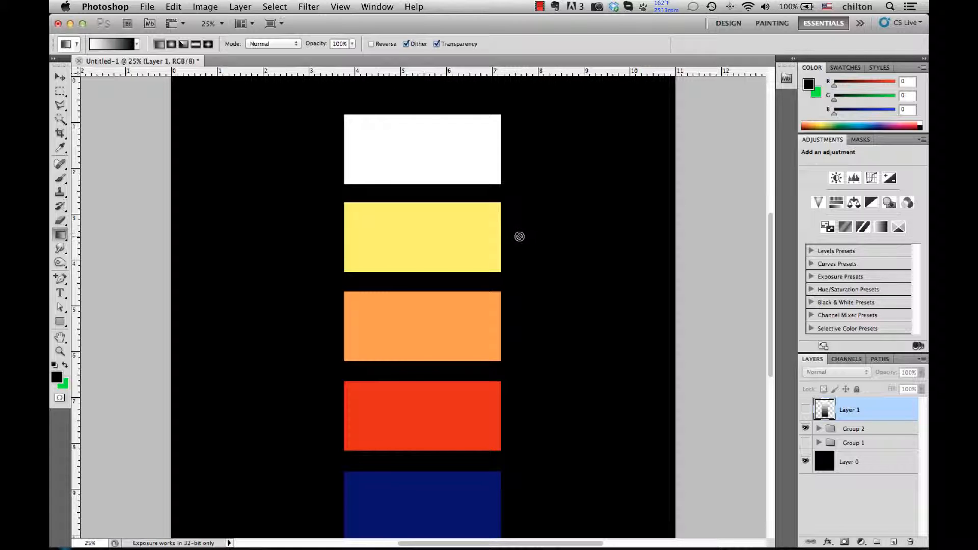
alt+scroll(494, 236, down, 2)
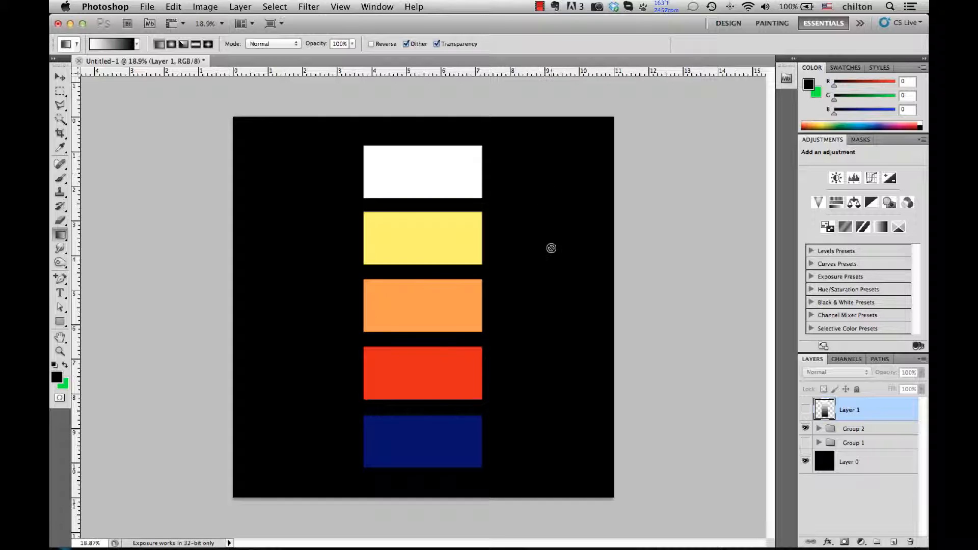
alt+scroll(551, 227, up, 10)
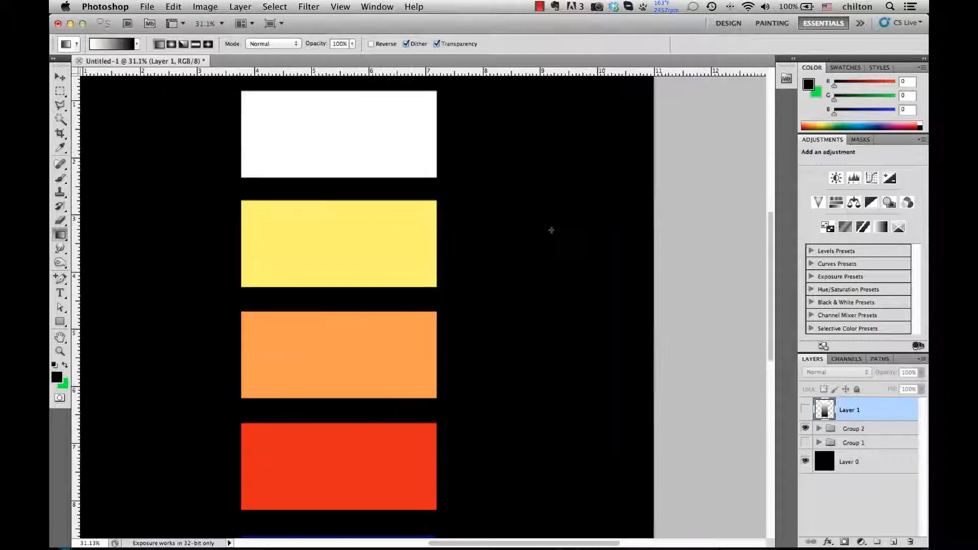
alt+scroll(435, 230, up, 2)
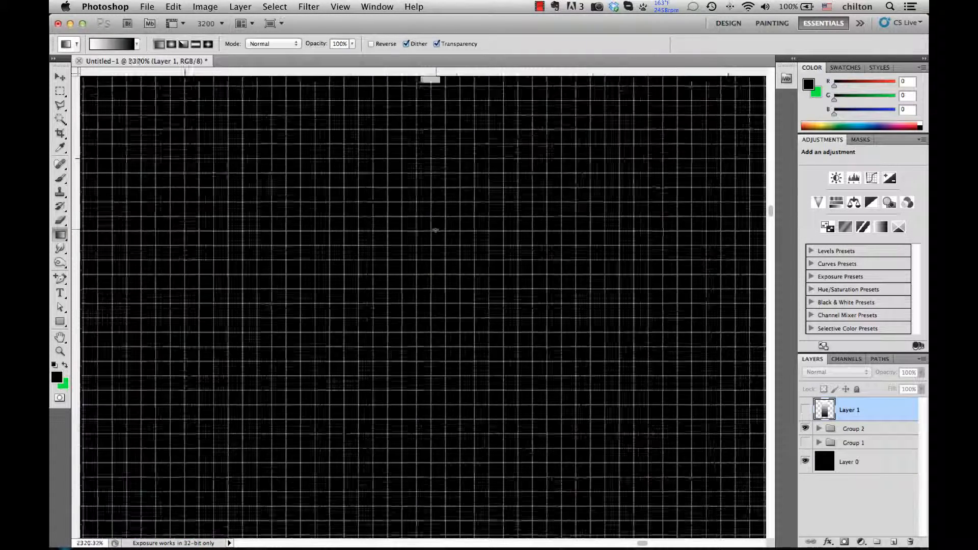
alt+scroll(435, 229, down, 15)
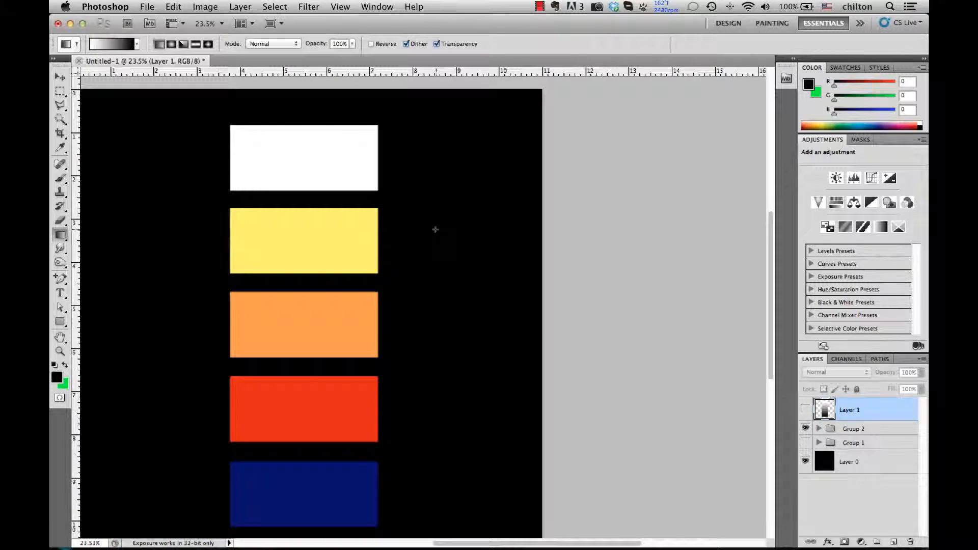
alt+scroll(435, 227, down, 4)
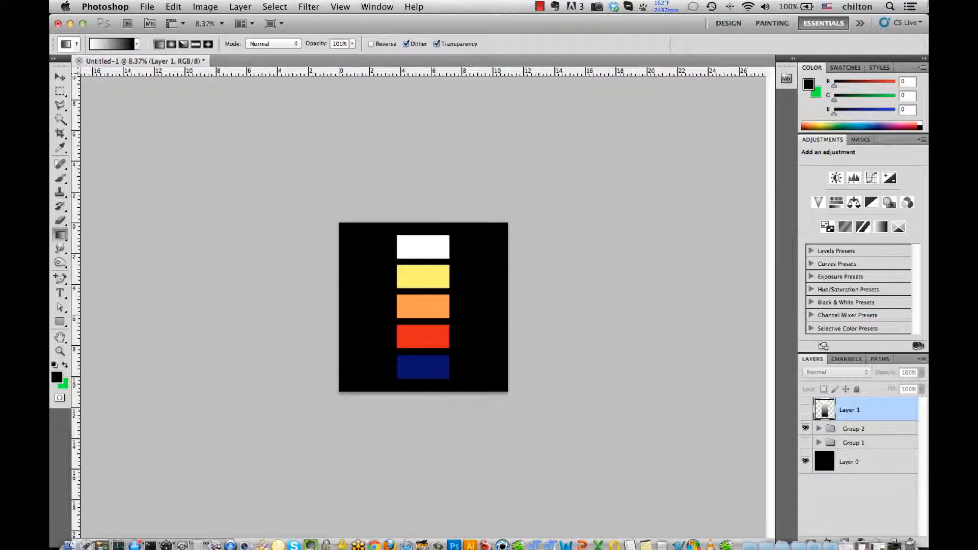
Step: Return to Evolve and create a Pixel Map on the middle plane
key(F3)
click(349, 198)
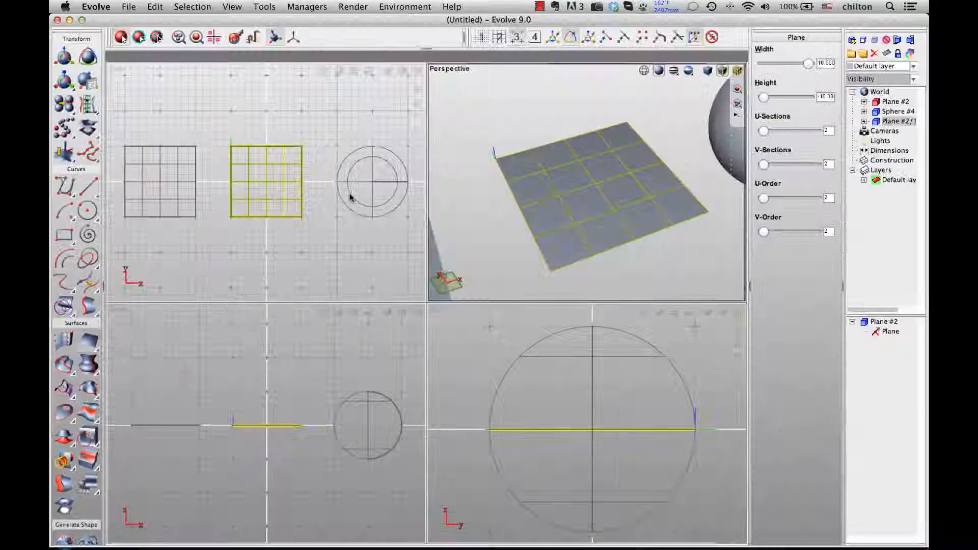
middle_drag(565, 189, 552, 153)
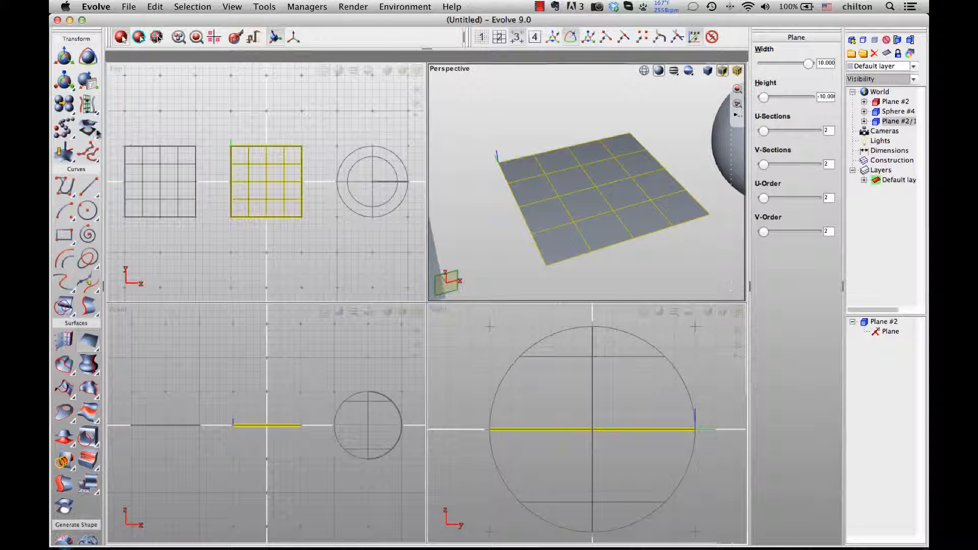
click(89, 132)
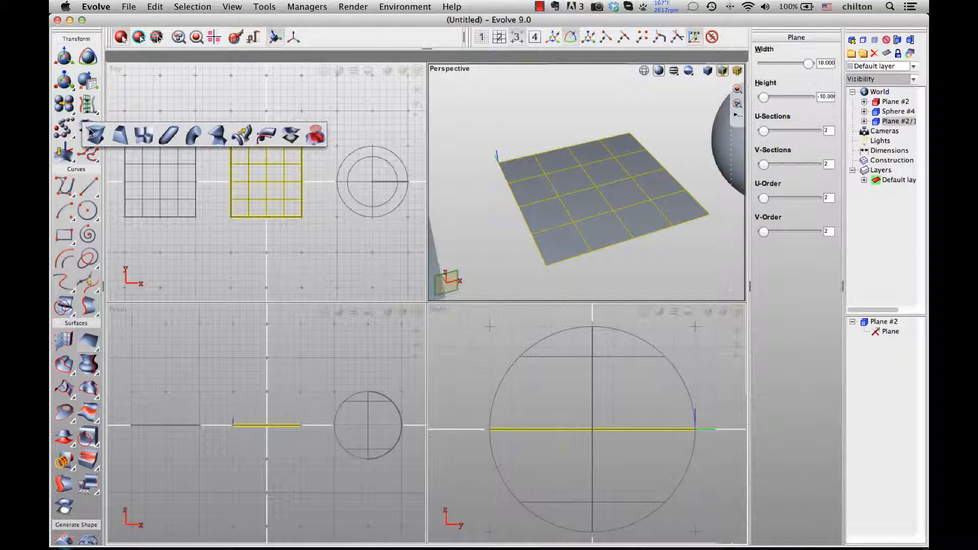
click(293, 136)
click(575, 181)
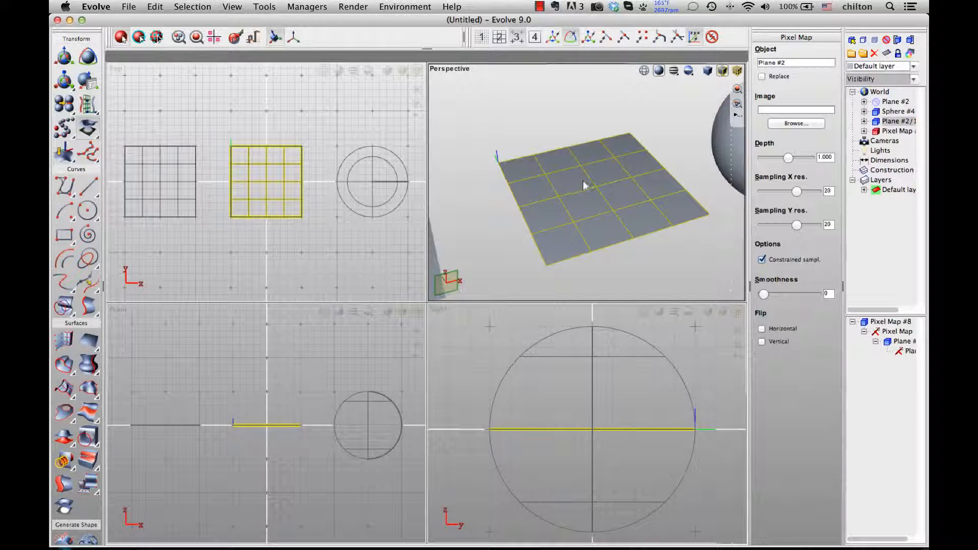
Step: Load Color Blocks.jpg from the Desktop as the pixel map's image
click(801, 126)
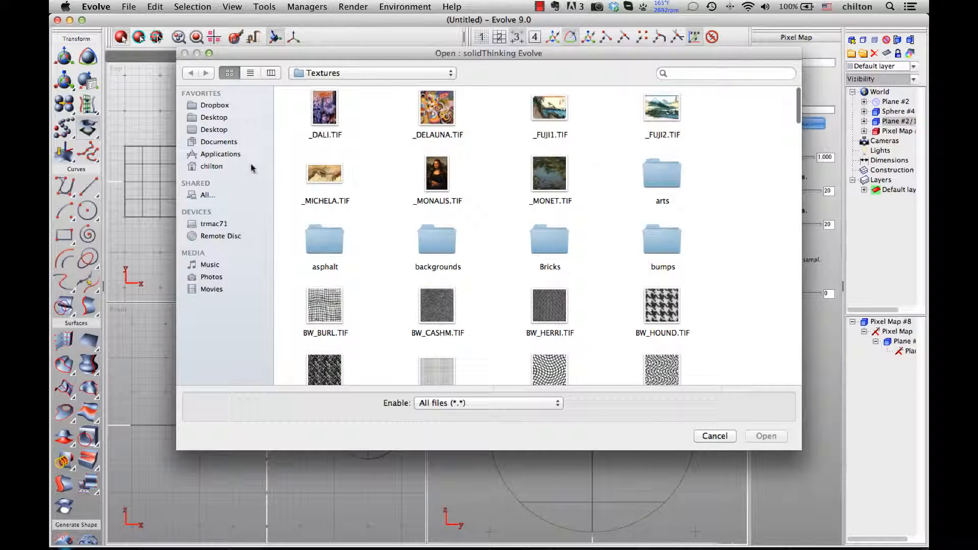
click(213, 131)
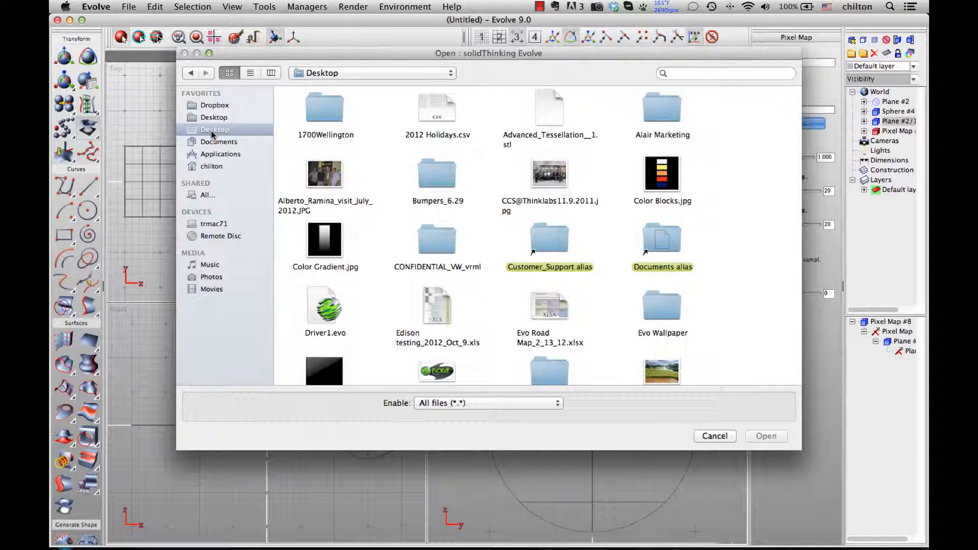
click(251, 75)
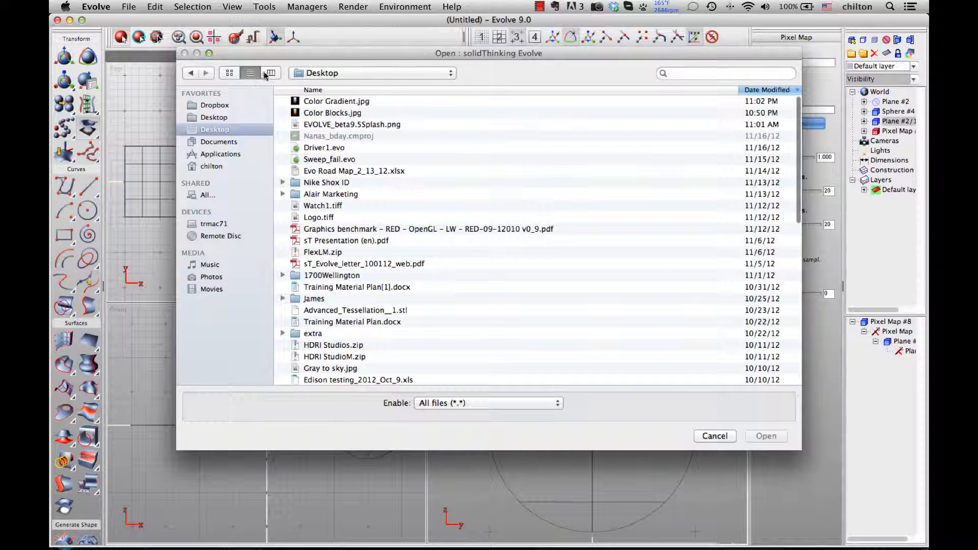
click(271, 72)
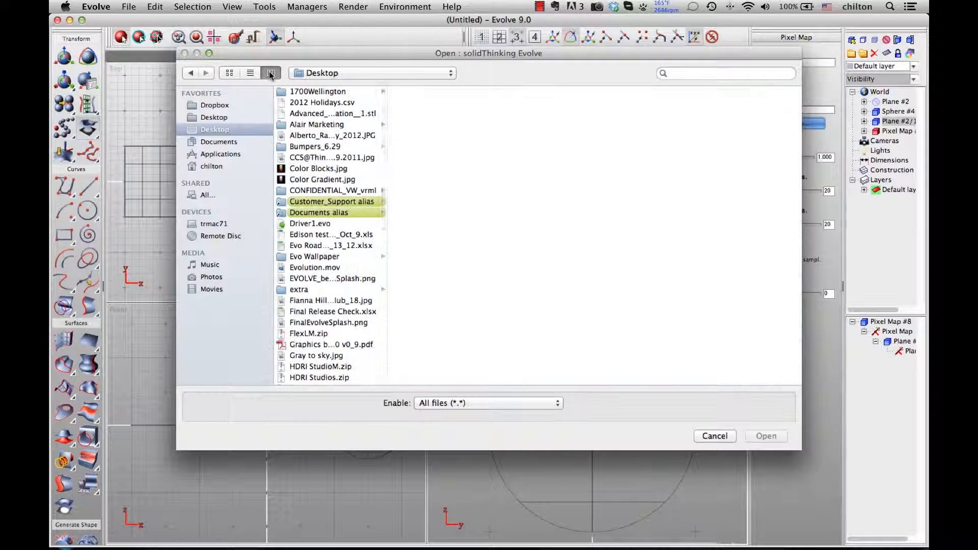
double_click(302, 168)
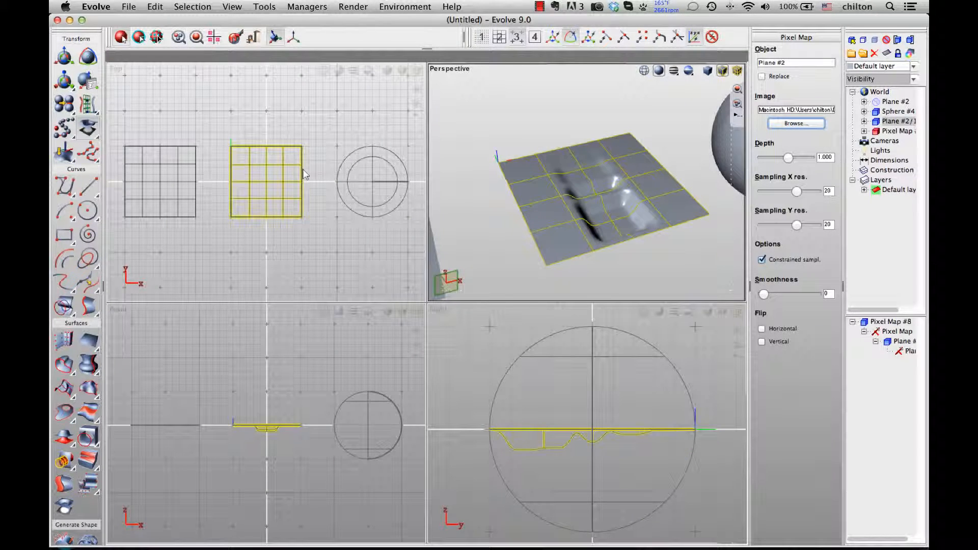
Step: Set the pixel map's X sampling resolution to 100, keeping constrained sampling on so Y matches
middle_drag(604, 151, 626, 179)
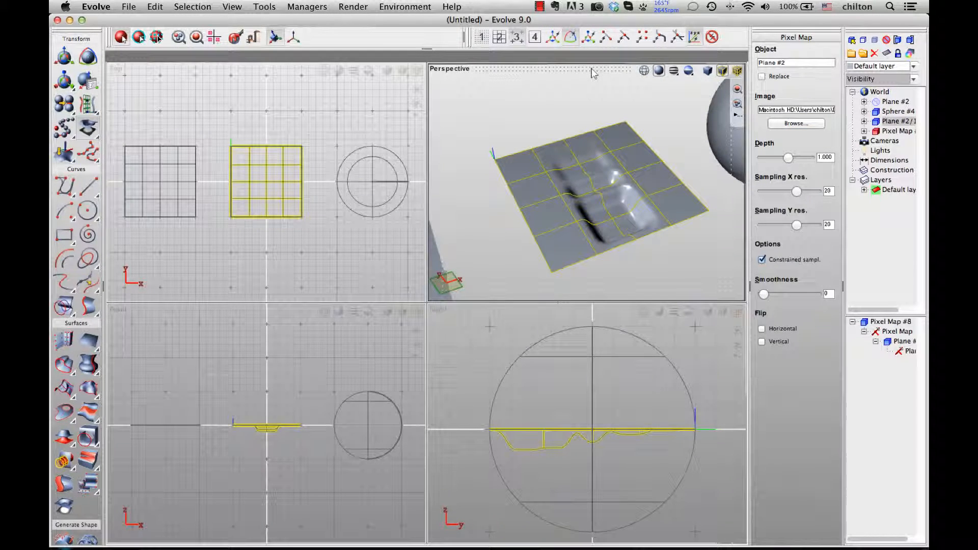
scroll(594, 142, up, 3)
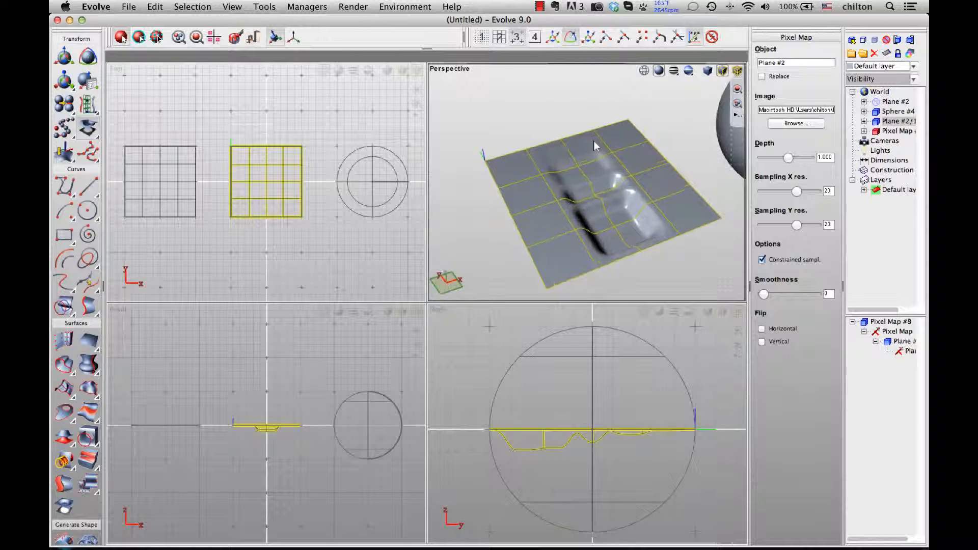
scroll(594, 145, up, 5)
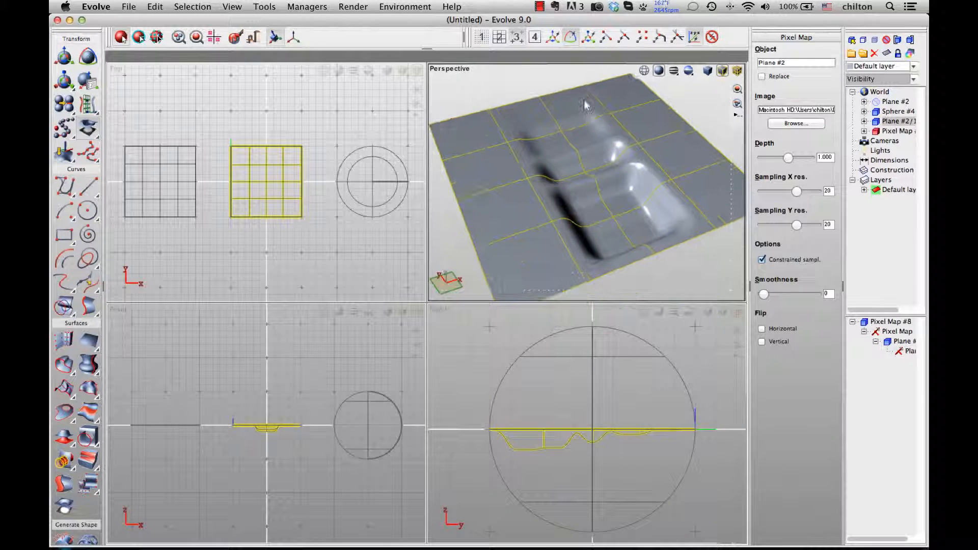
middle_drag(579, 144, 570, 164)
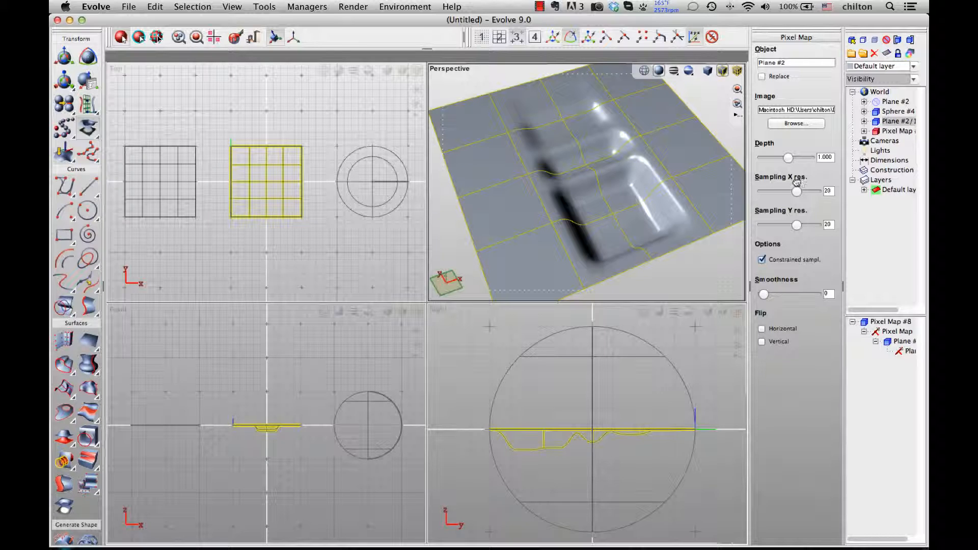
click(828, 191)
text(100)
key(Return)
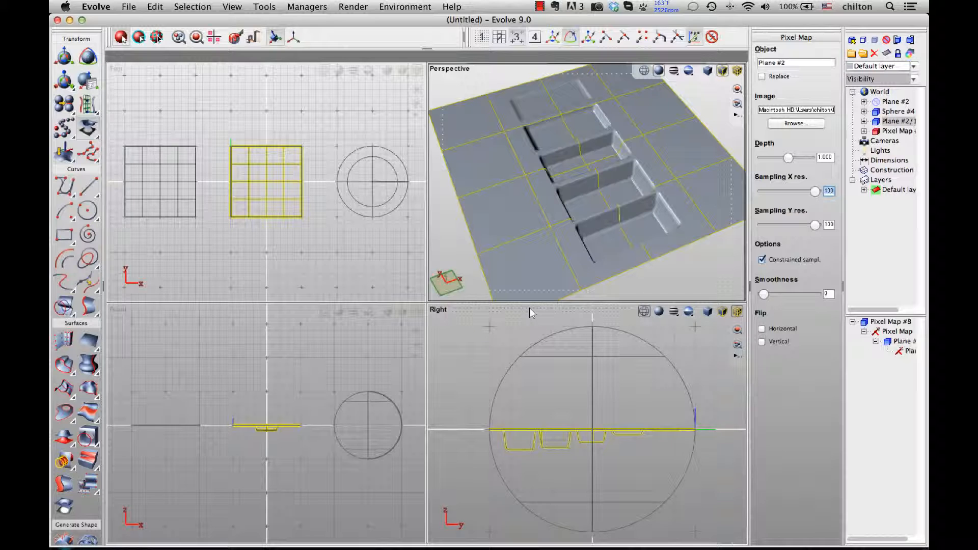
Step: Set the pixel map's smoothness to 2
scroll(530, 351, up, 2)
middle_drag(563, 416, 566, 388)
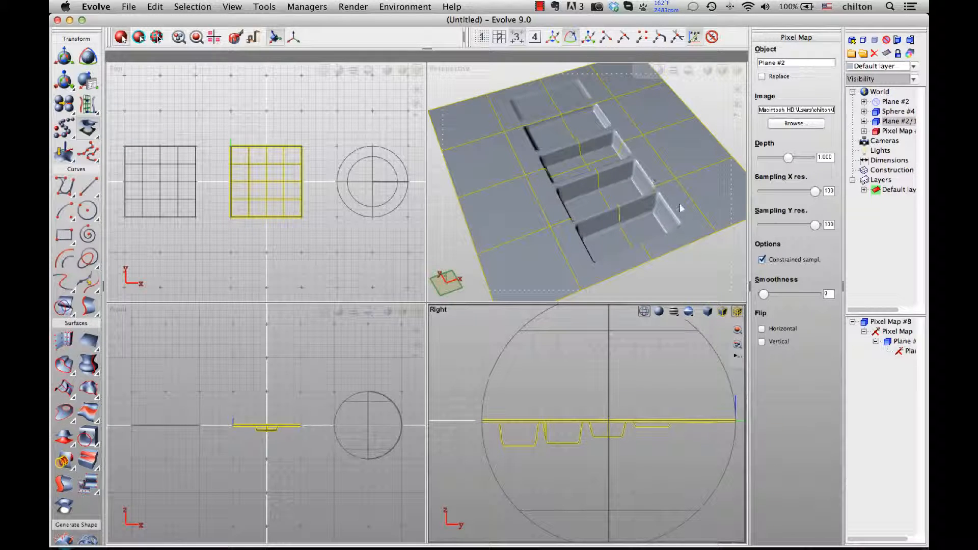
double_click(829, 294)
text(2)
key(Return)
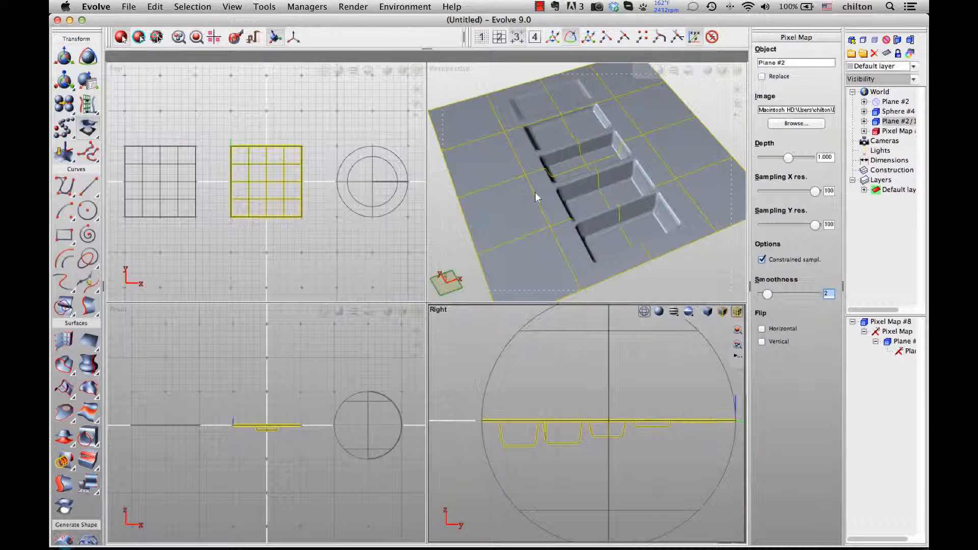
Step: Switch to Photoshop and make Layer 1, the black-to-white gradient, visible over the color blocks
scroll(535, 192, down, 3)
middle_drag(536, 192, 562, 152)
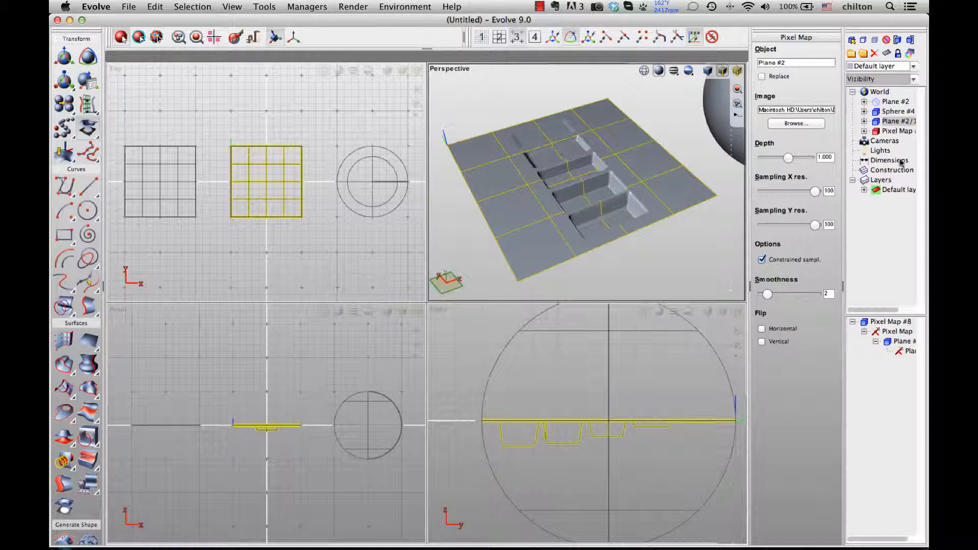
mouse_move(928, 1)
click(635, 344)
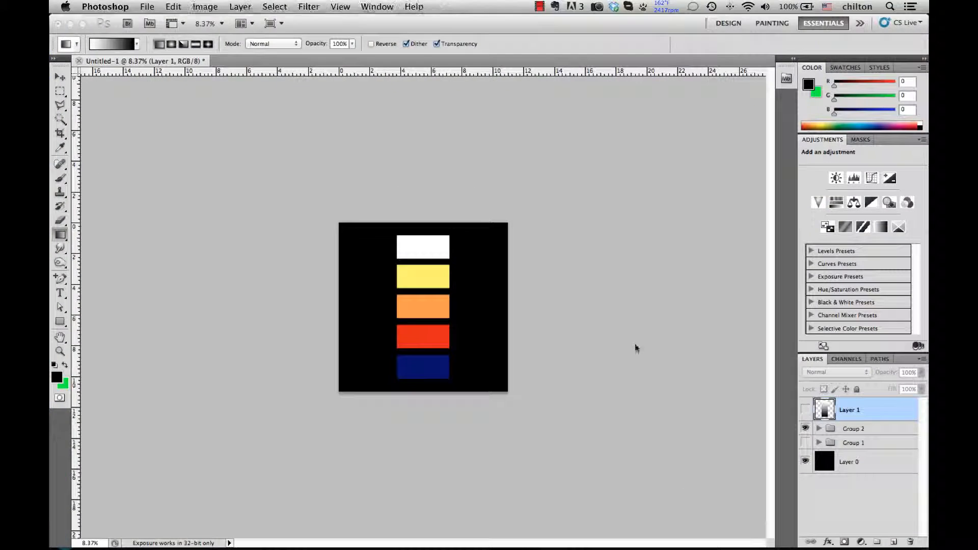
click(804, 409)
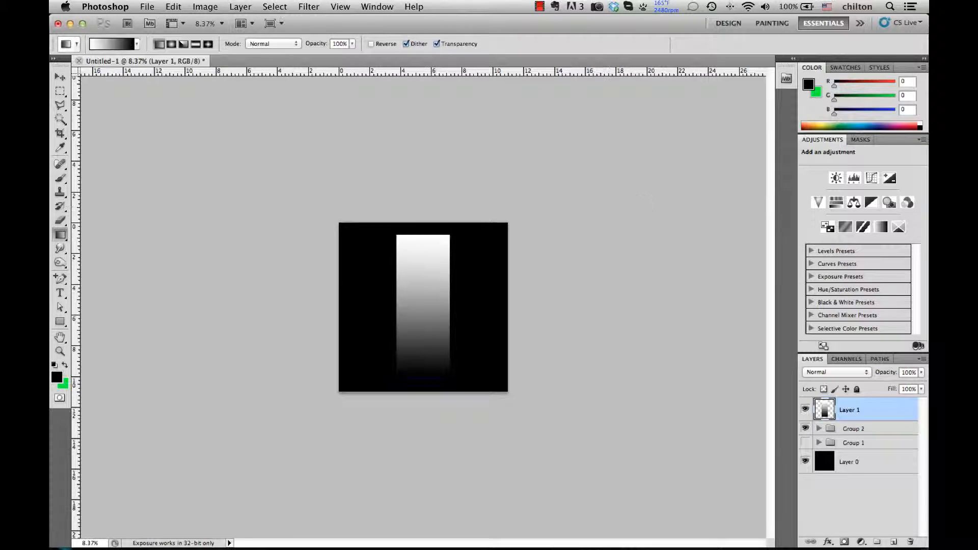
Step: Return to Evolve and create a Pixel Map on the remaining flat plane
mouse_move(928, 3)
click(326, 207)
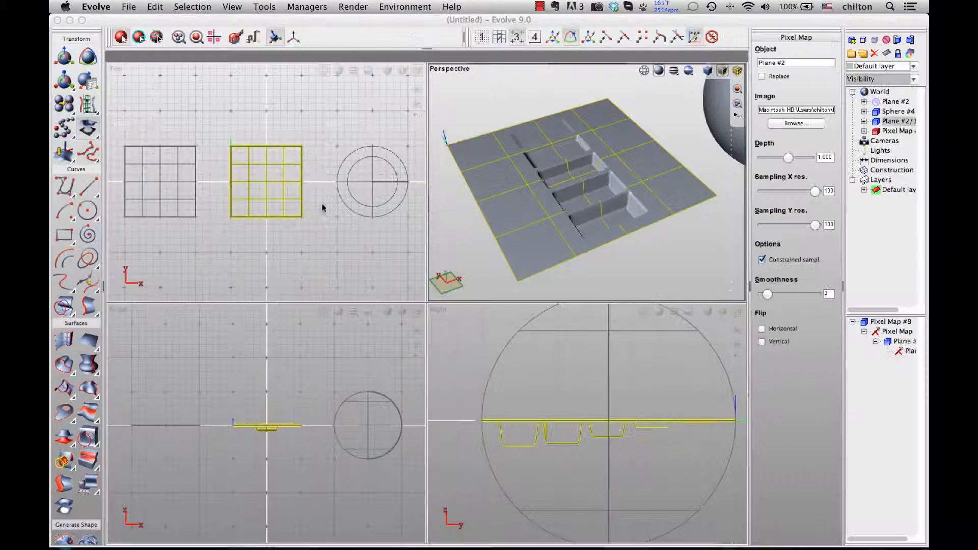
click(515, 225)
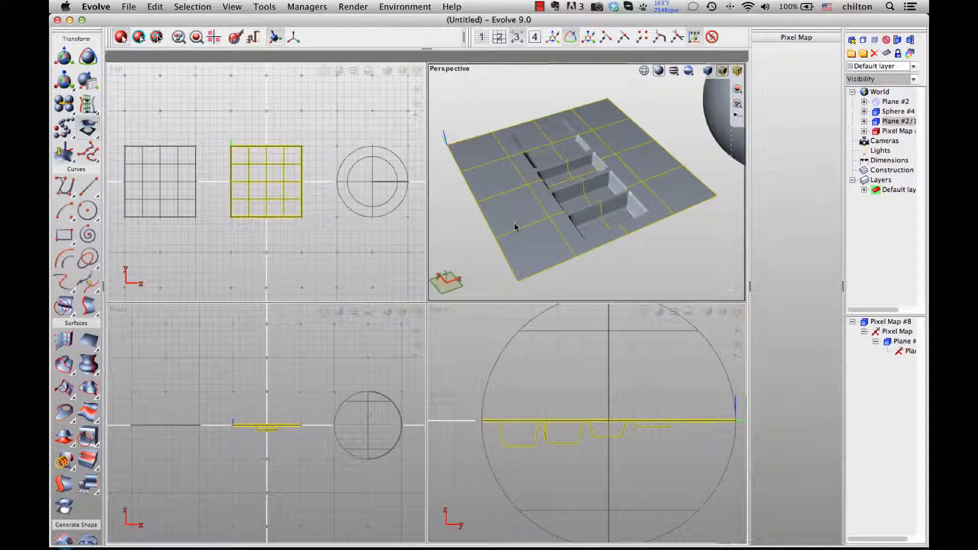
scroll(514, 225, down, 5)
right_drag(502, 232, 681, 159)
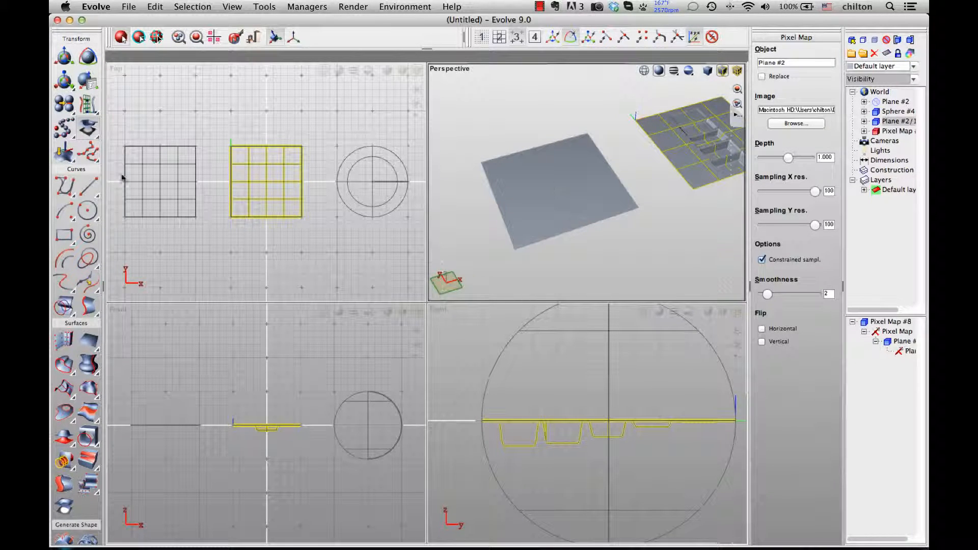
click(89, 129)
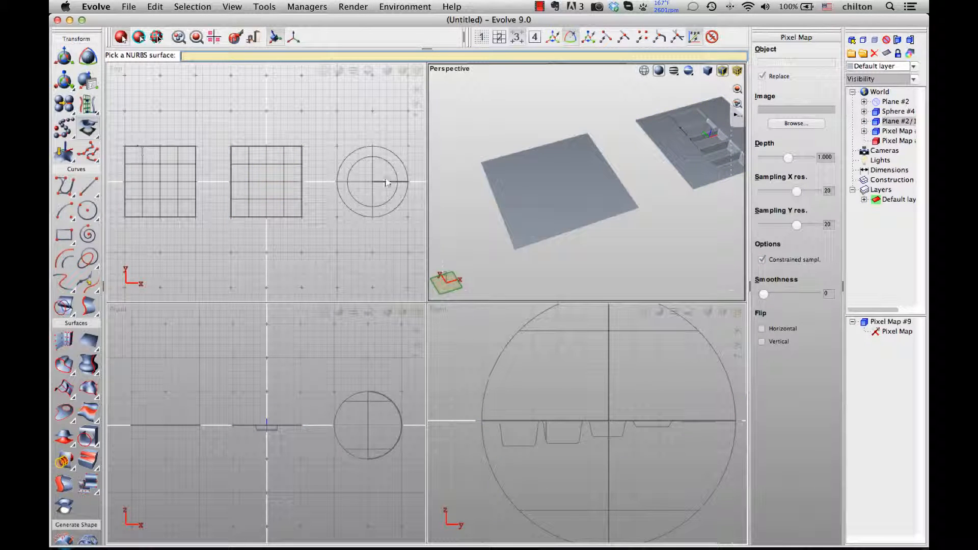
click(567, 185)
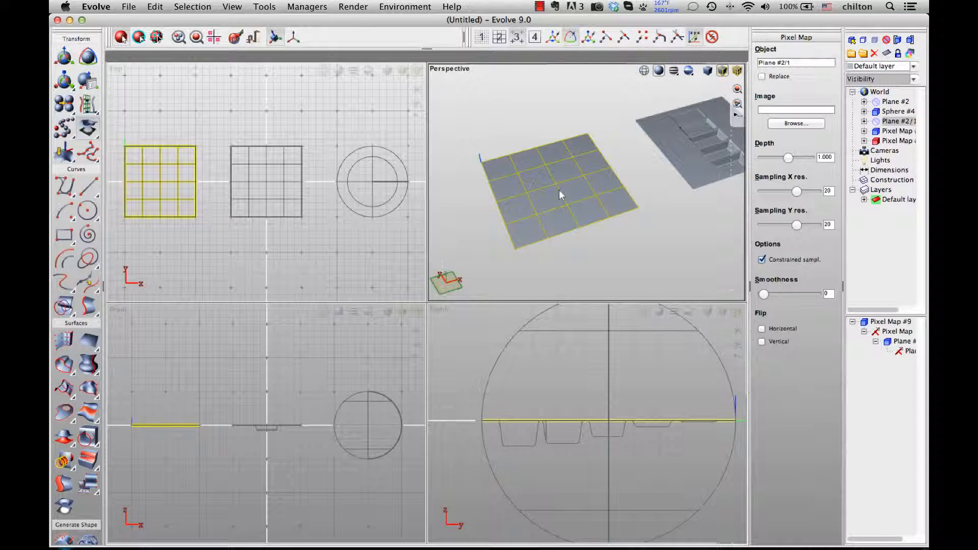
Step: Load Color Gradient.jpg from the Desktop as the image for this plane's pixel map
click(794, 124)
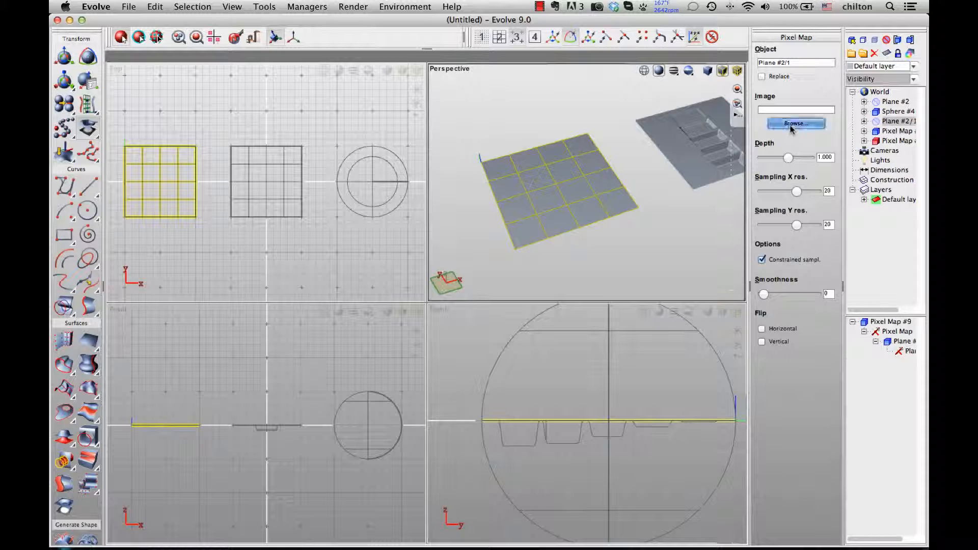
click(214, 129)
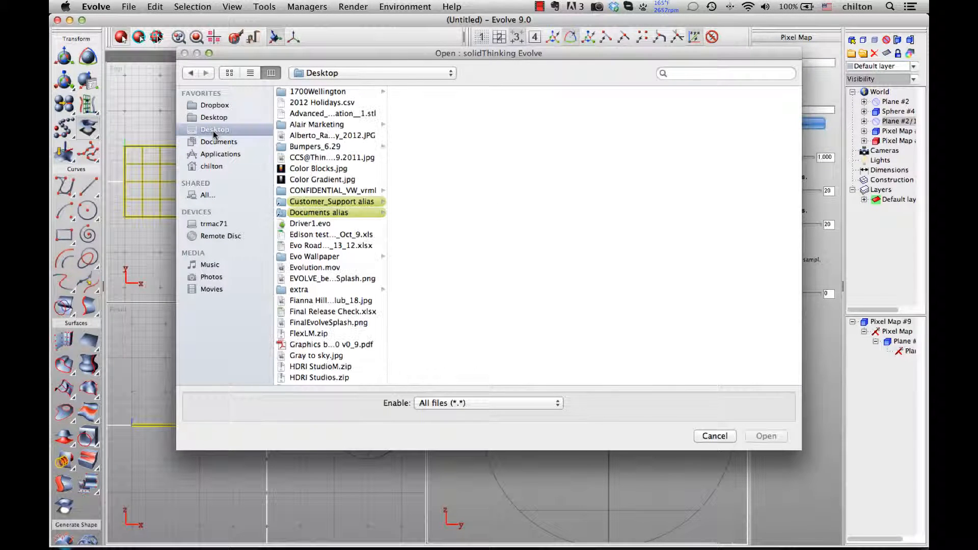
double_click(305, 180)
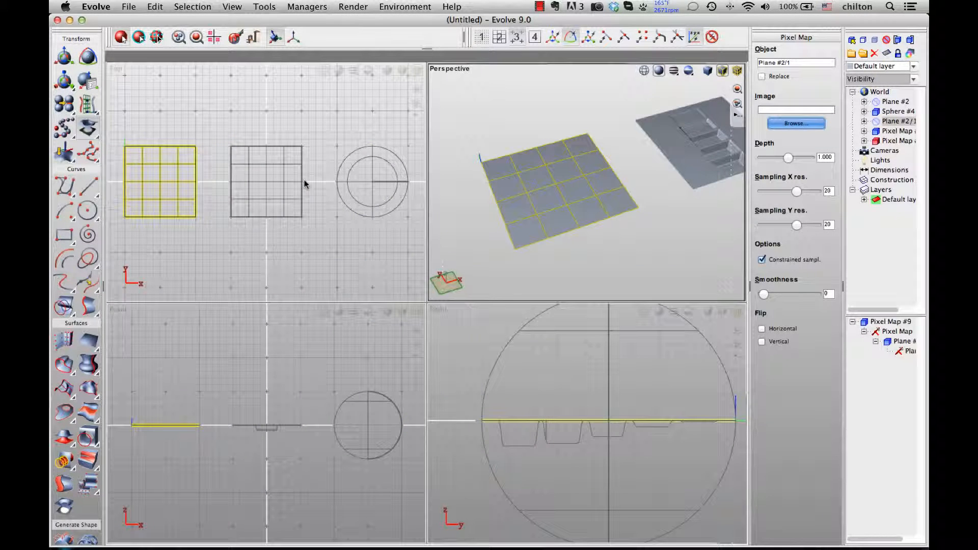
Step: Set the gradient pixel map's X sampling resolution to 150, keeping constrained sampling on so Y matches
scroll(477, 192, up, 3)
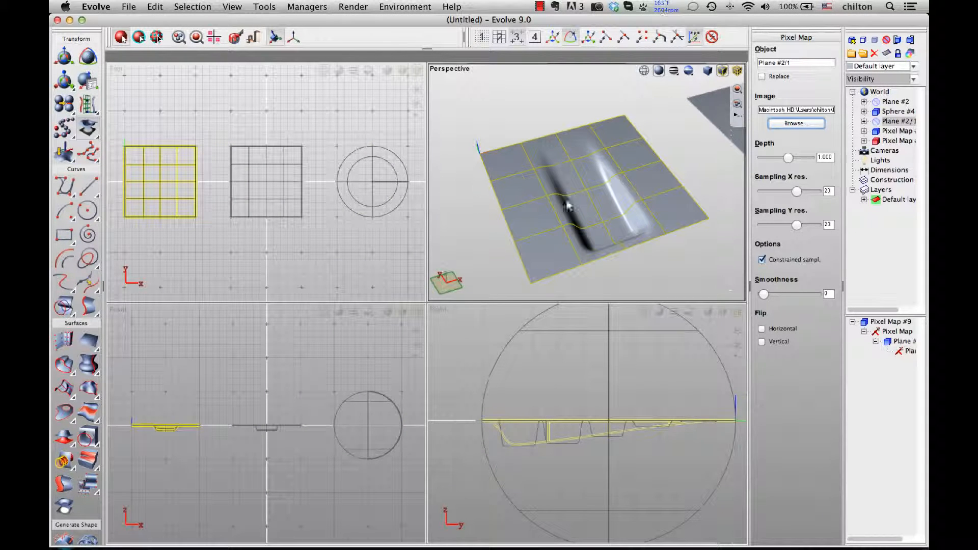
scroll(567, 203, up, 2)
middle_drag(545, 199, 594, 158)
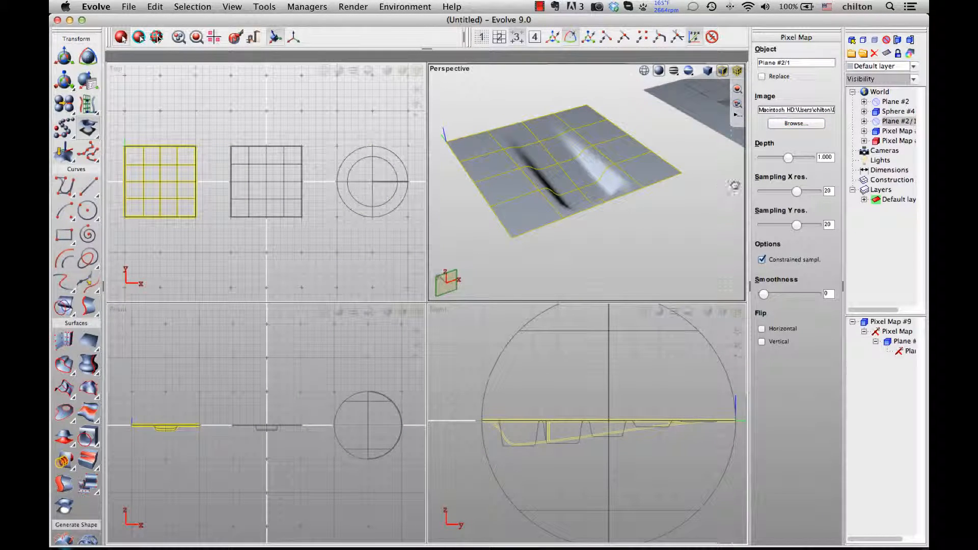
double_click(828, 191)
text(150)
key(Return)
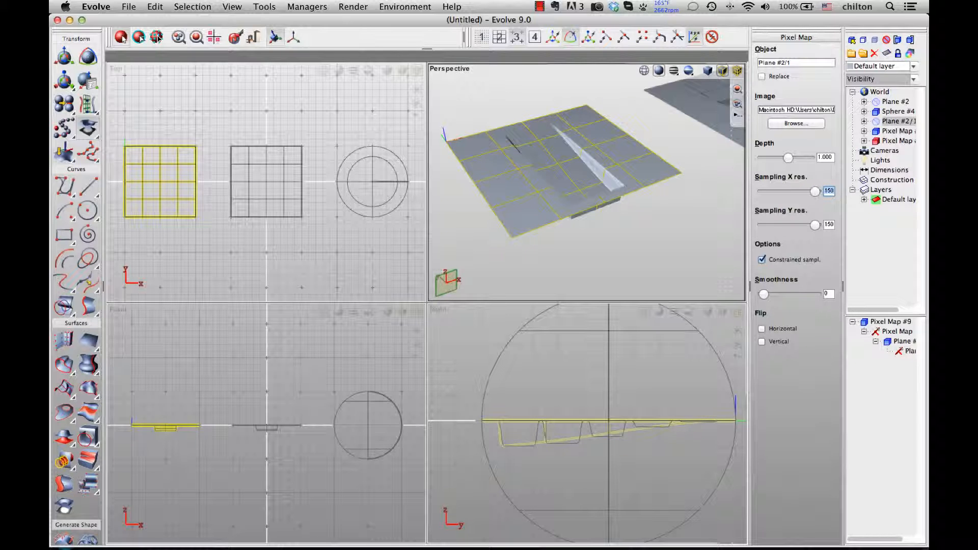
mouse_move(622, 184)
middle_down()
mouse_move(522, 223)
mouse_move(588, 156)
mouse_move(587, 173)
mouse_move(662, 194)
middle_up()
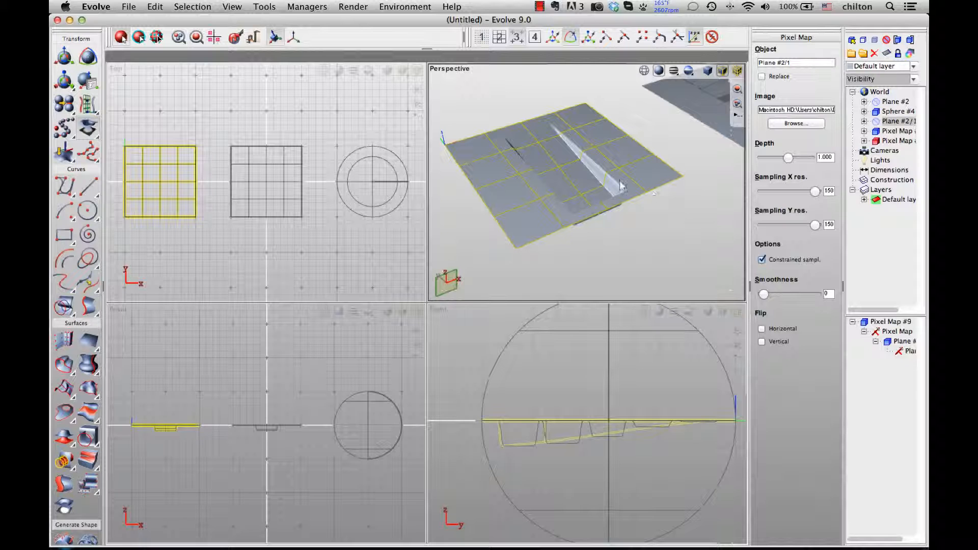
Step: Create a Pixel Map on the sphere
scroll(605, 170, up, 5)
scroll(605, 170, down, 5)
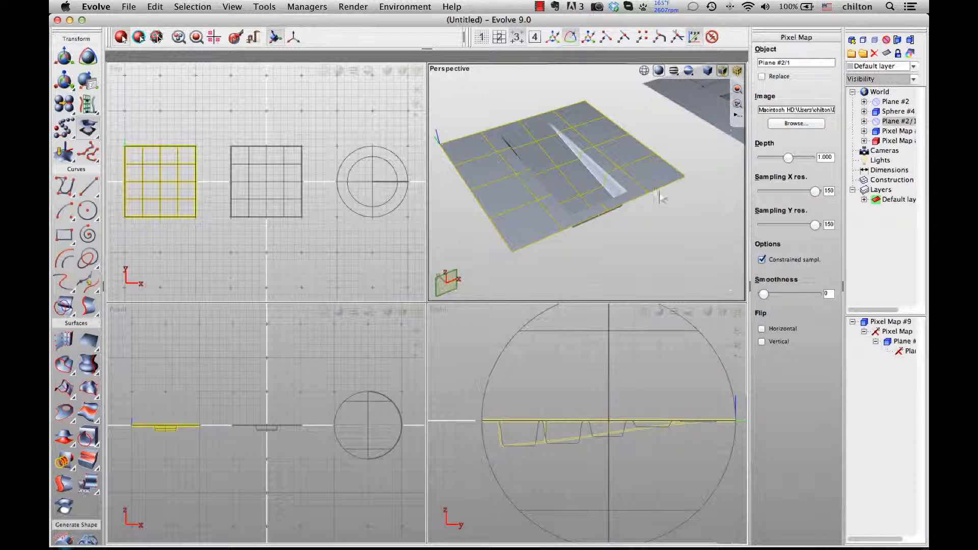
scroll(659, 192, down, 5)
scroll(659, 192, down, 5)
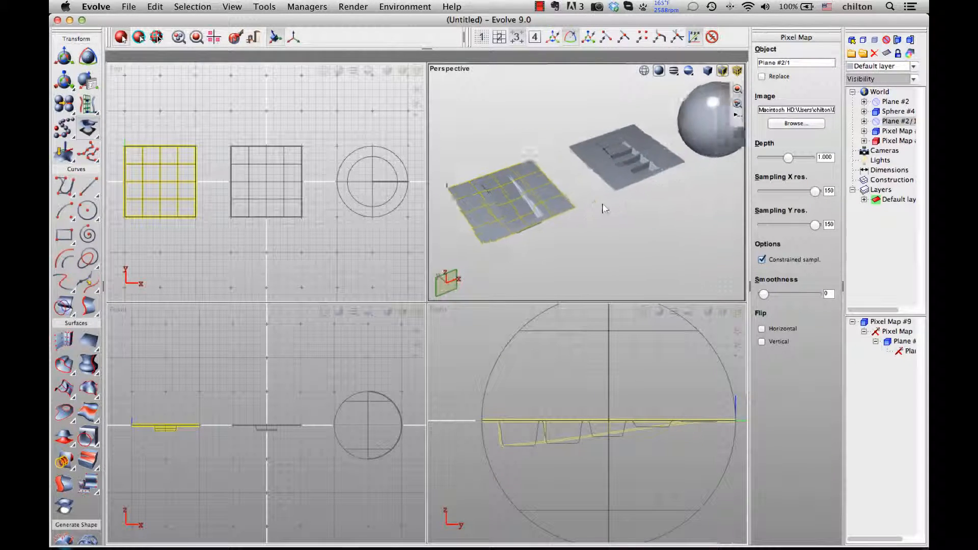
click(678, 142)
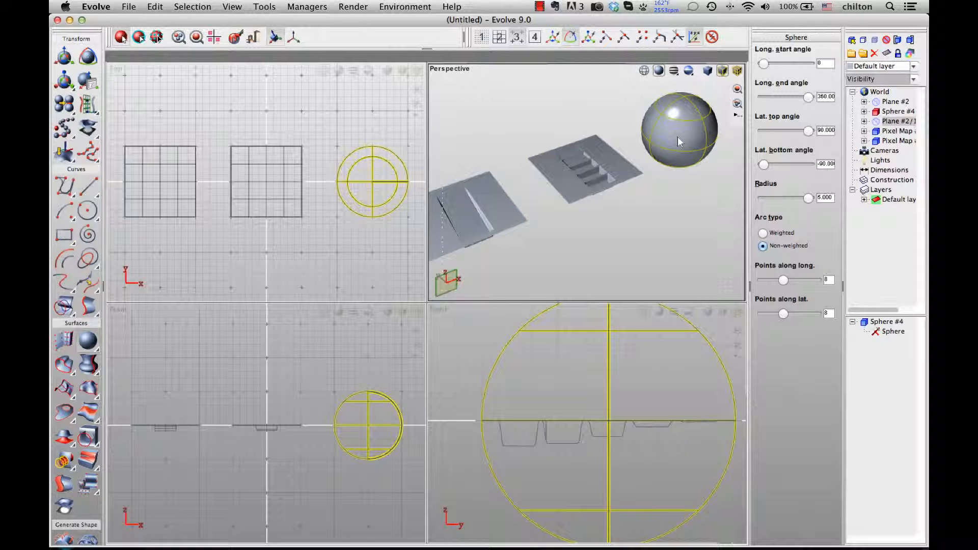
middle_drag(677, 137, 626, 181)
scroll(584, 207, up, 4)
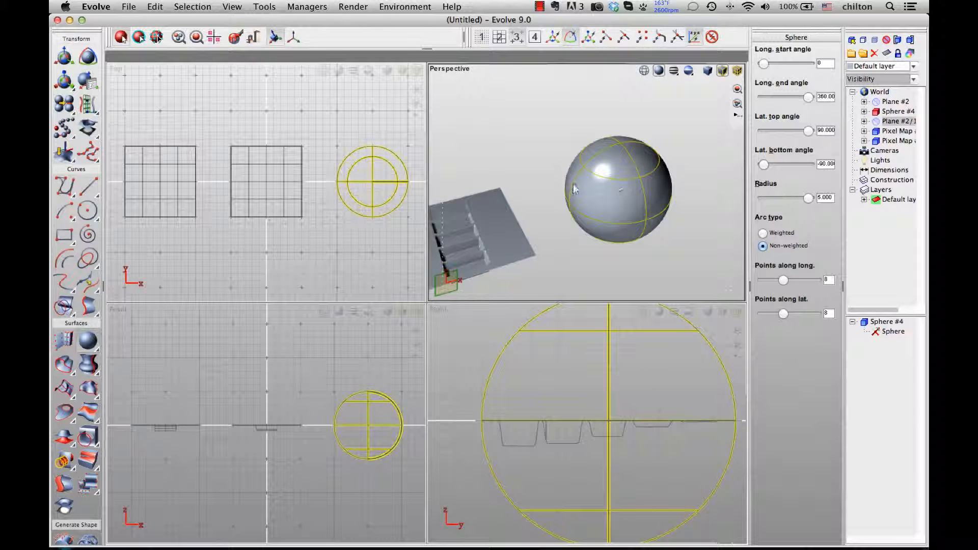
click(88, 128)
click(615, 195)
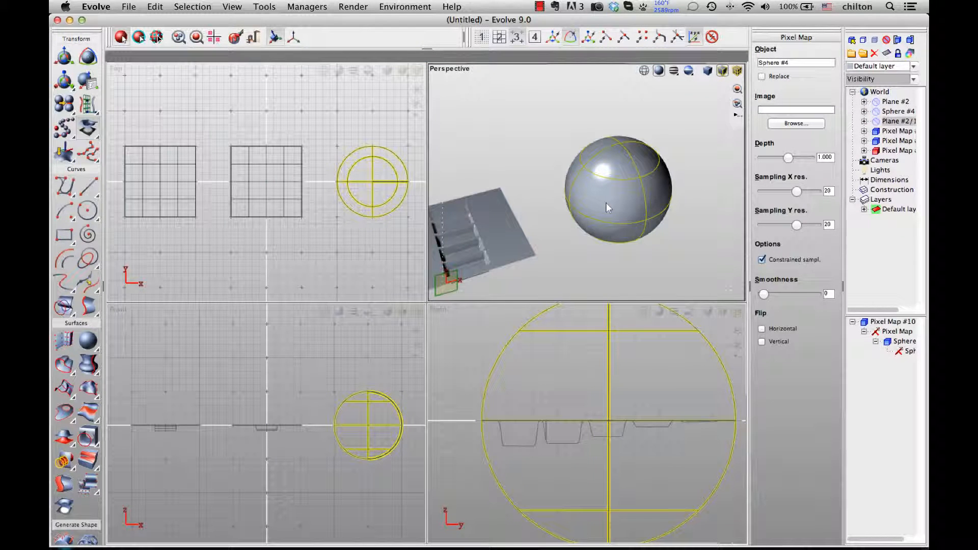
Step: Load Color Blocks.jpg from the Desktop as the image for the sphere's pixel map
click(792, 125)
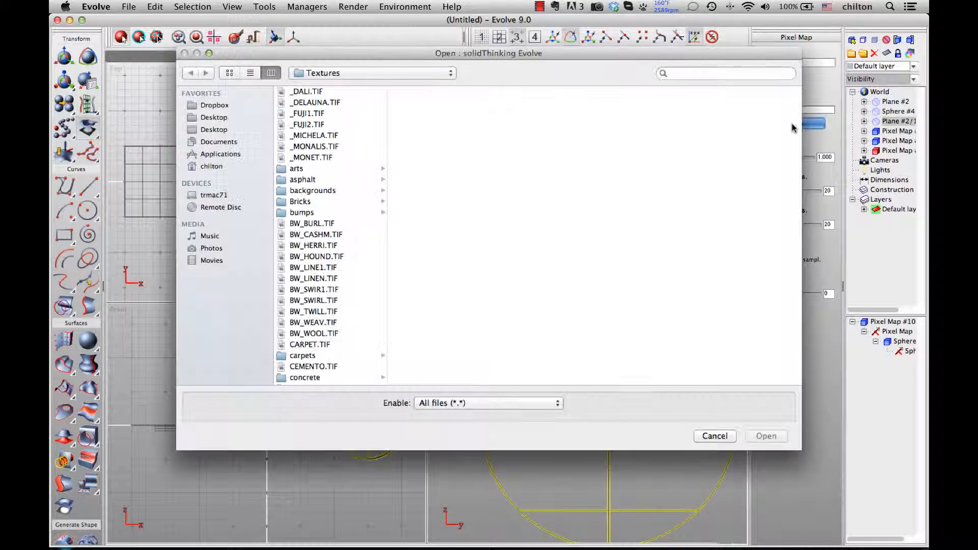
click(211, 131)
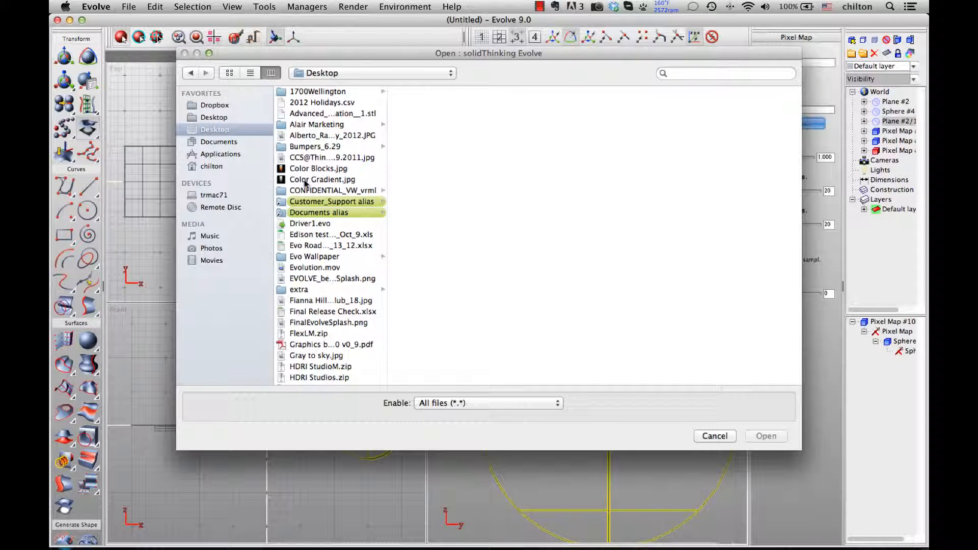
scroll(303, 171, down, 1)
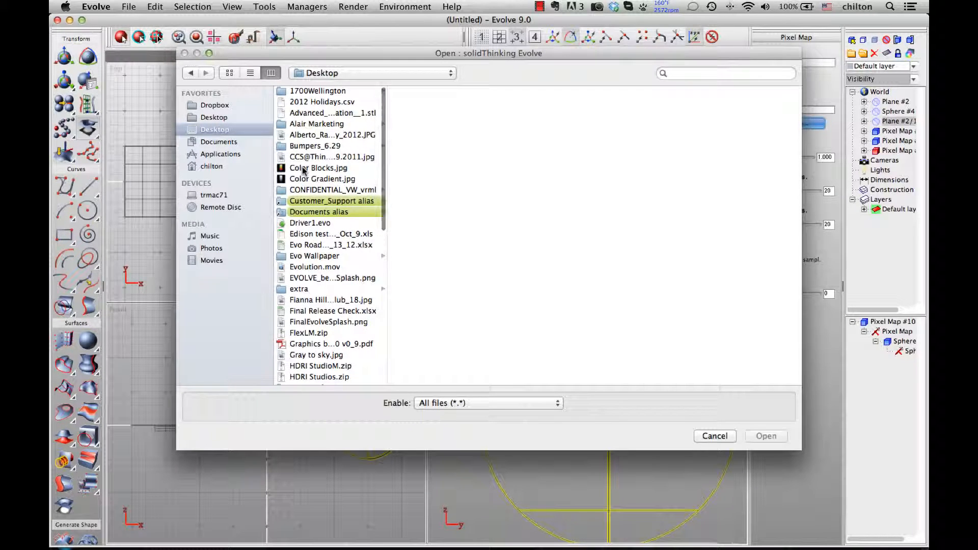
double_click(302, 166)
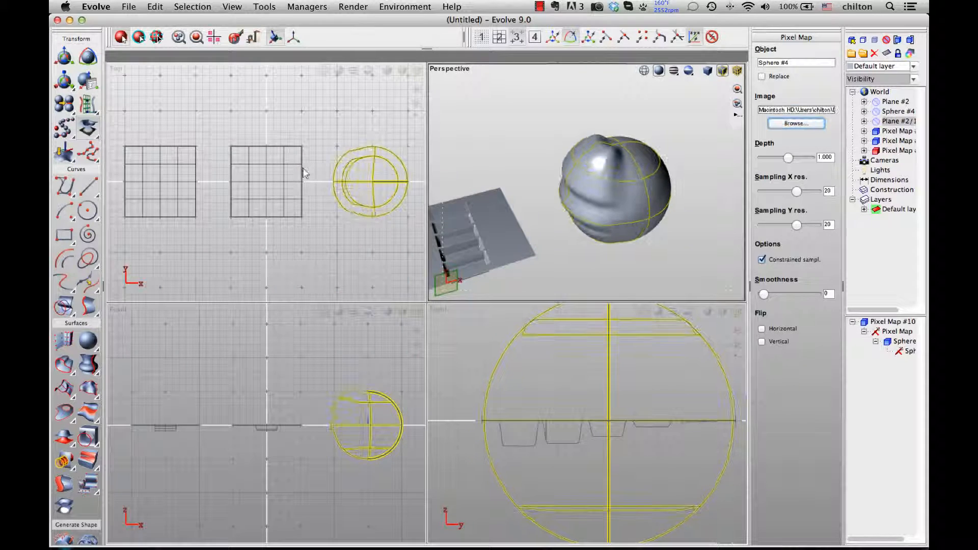
Step: Set the sphere pixel map's X sampling resolution to 150 with constrained sampling on, and inspect the raised blocks
double_click(826, 192)
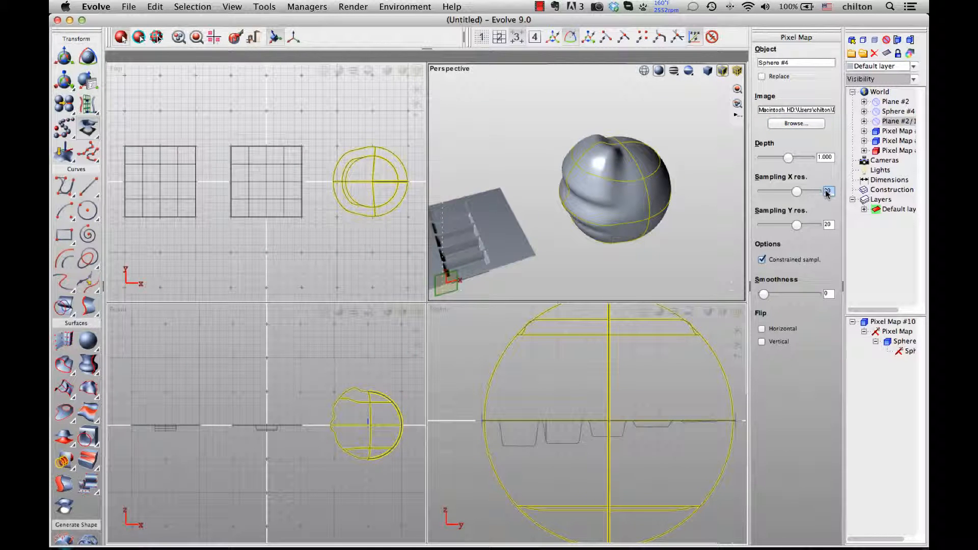
text(15)
key(Return)
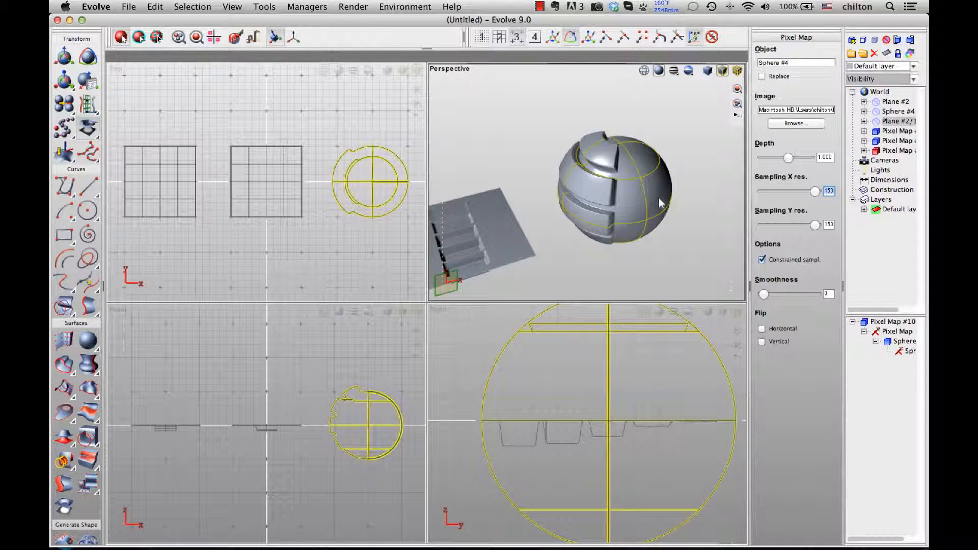
middle_drag(615, 170, 640, 165)
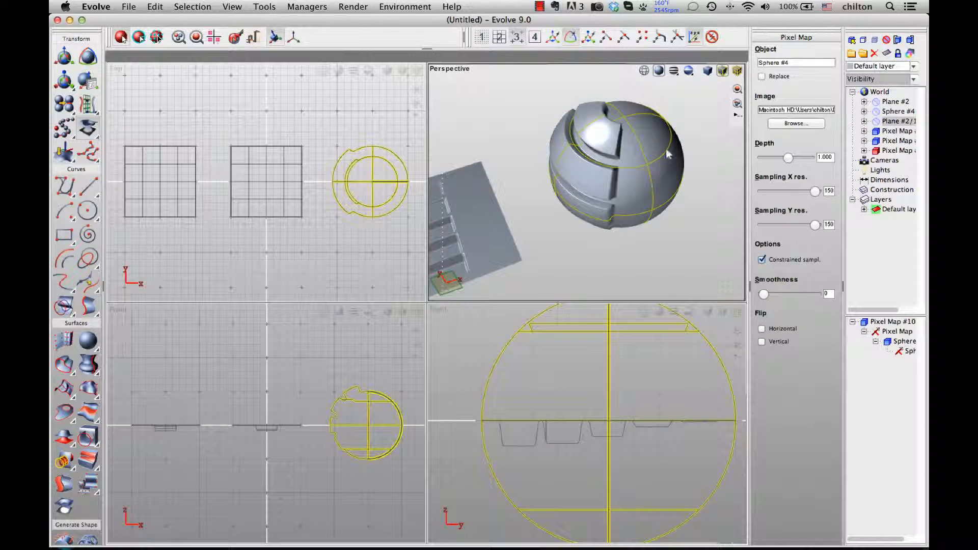
middle_drag(593, 183, 596, 109)
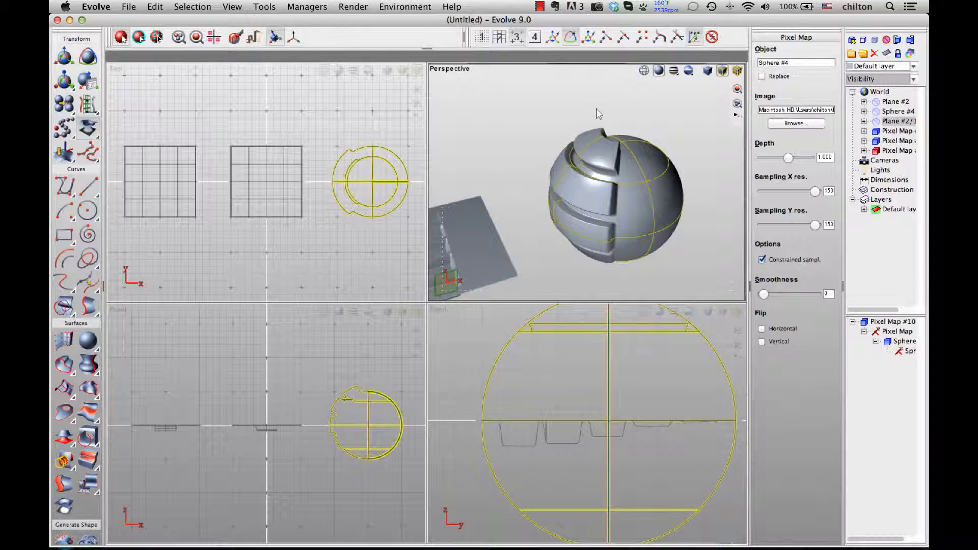
scroll(539, 168, down, 3)
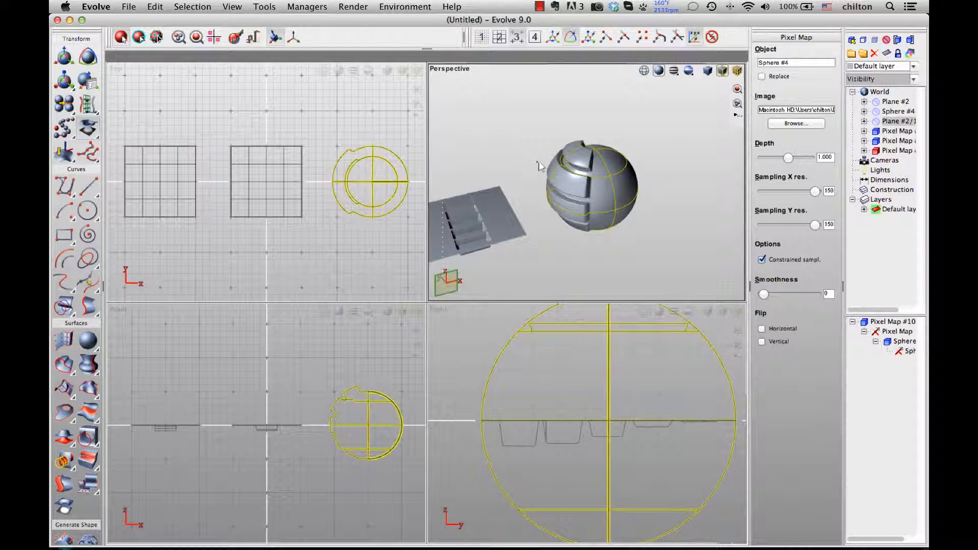
Step: Open 04-CarSeat-GM03.st from the Demos folder without saving the changes to the current model
click(132, 8)
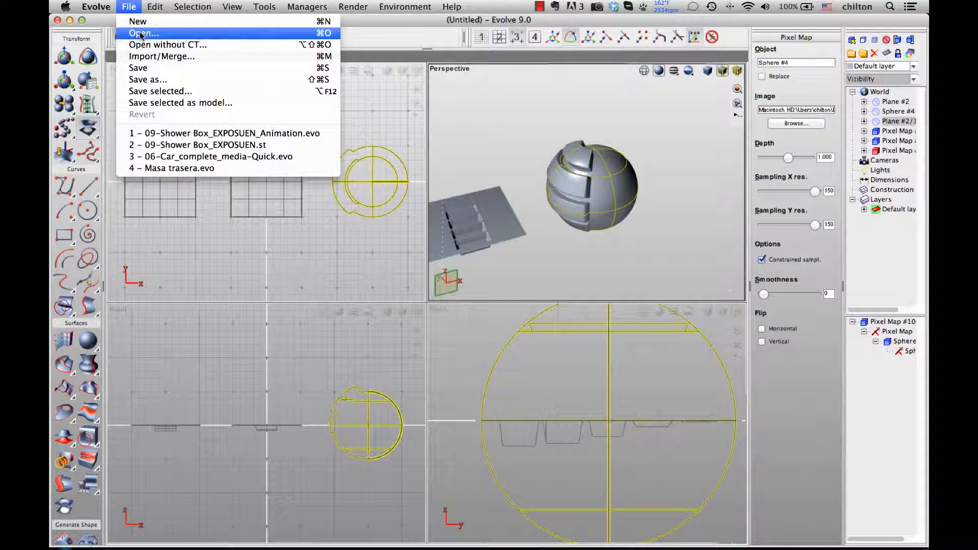
click(143, 37)
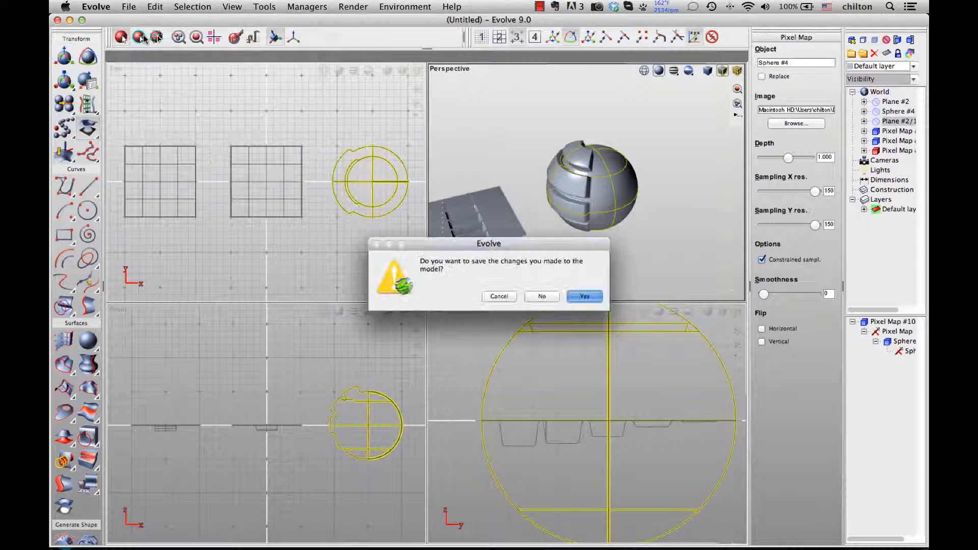
click(542, 294)
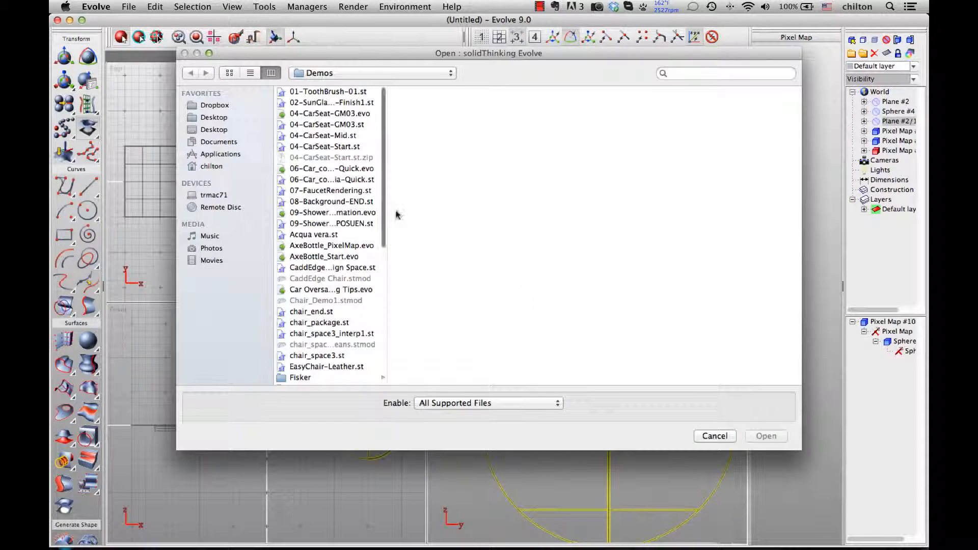
double_click(313, 124)
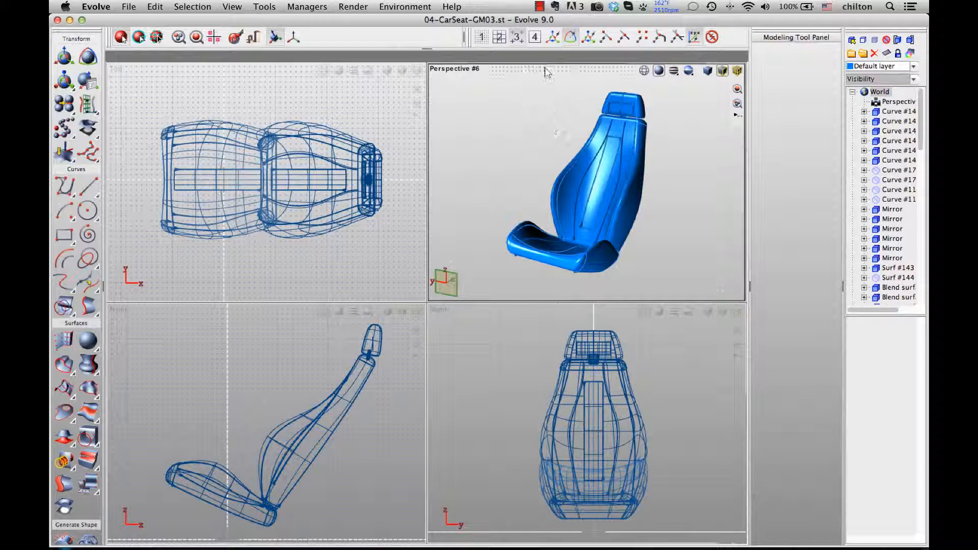
Step: Maximize the perspective view and examine the car seat's headrest up close
double_click(545, 68)
scroll(513, 118, up, 7)
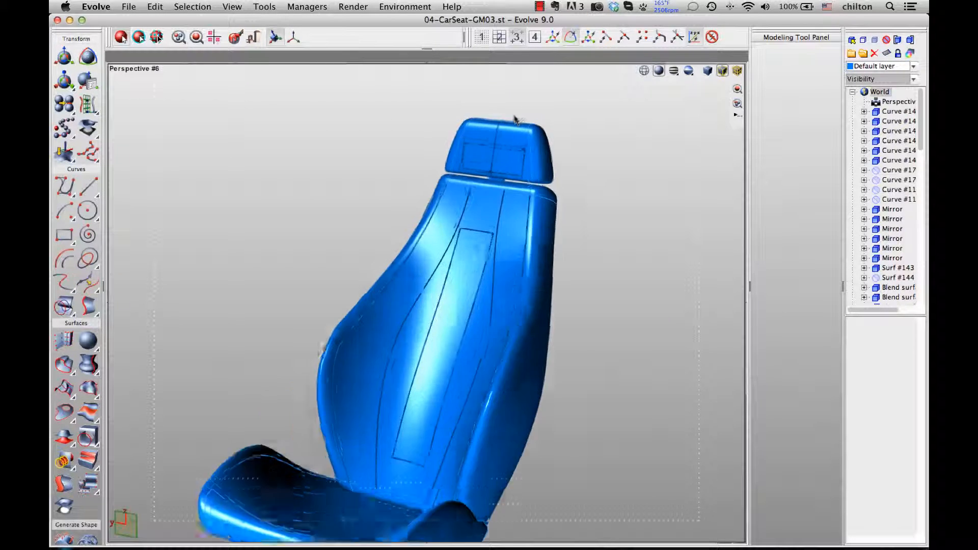
middle_drag(515, 152, 509, 169)
scroll(509, 169, up, 1)
scroll(508, 169, up, 5)
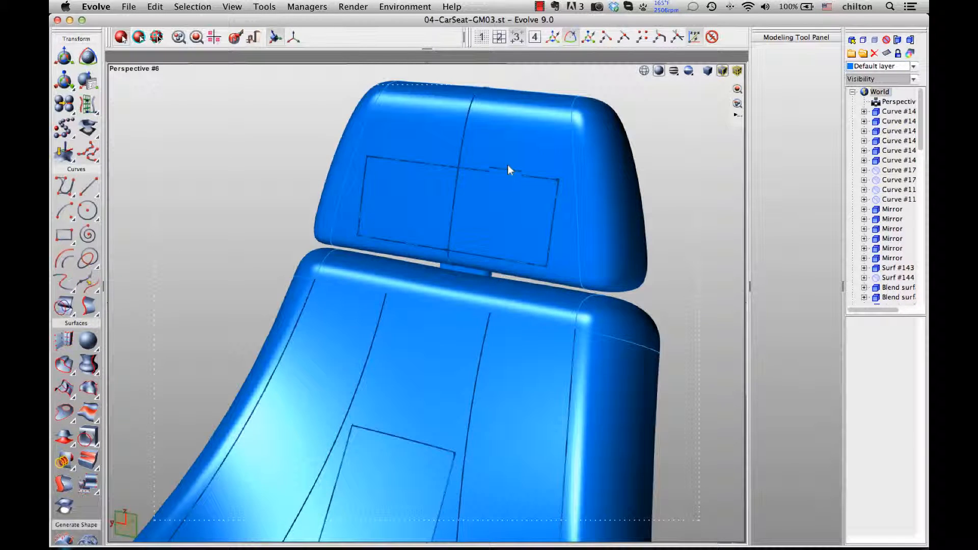
Step: Apply a Pixel Map to the rectangular surface on the front of the headrest
click(434, 186)
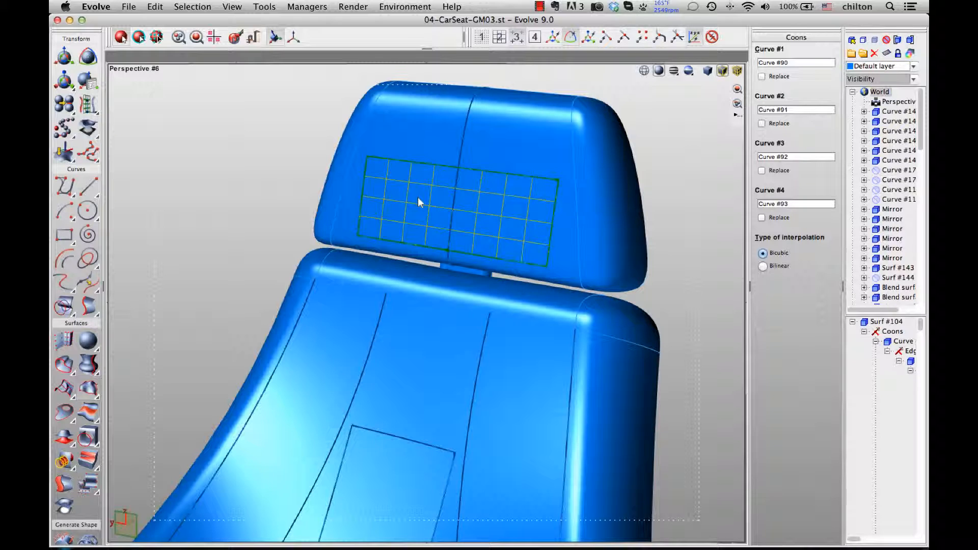
click(88, 129)
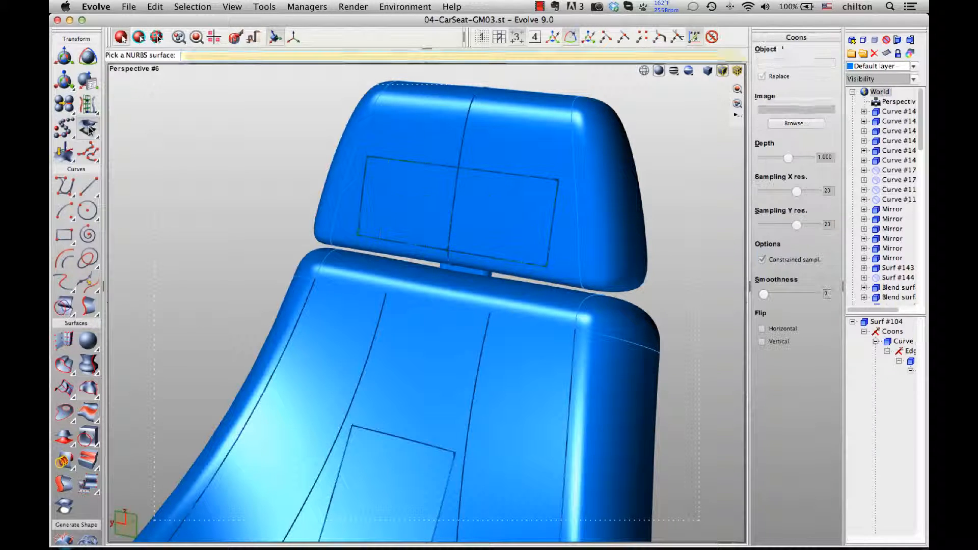
click(406, 204)
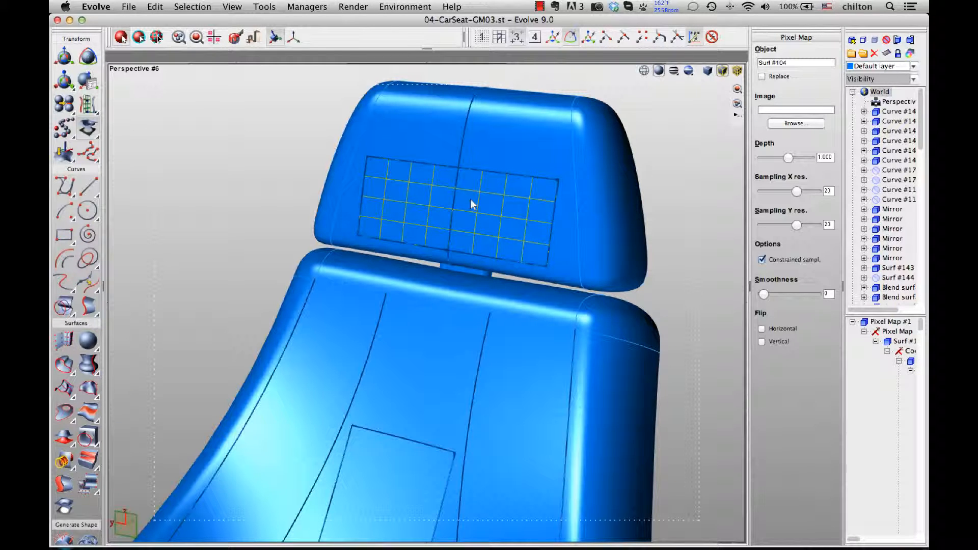
Step: Load corvette_flag_logo.jpg from the Demo textures folder as the image for the headrest's pixel map
click(785, 126)
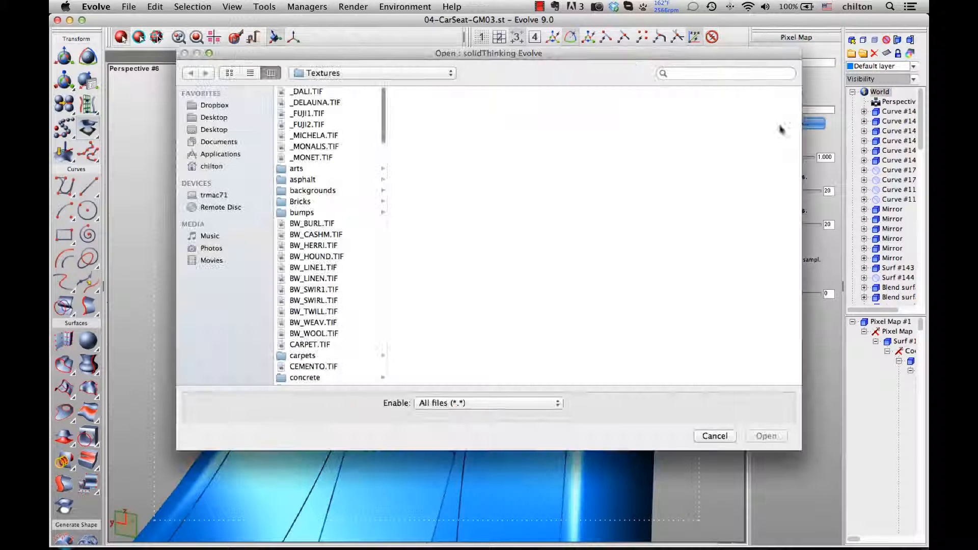
scroll(307, 336, down, 3)
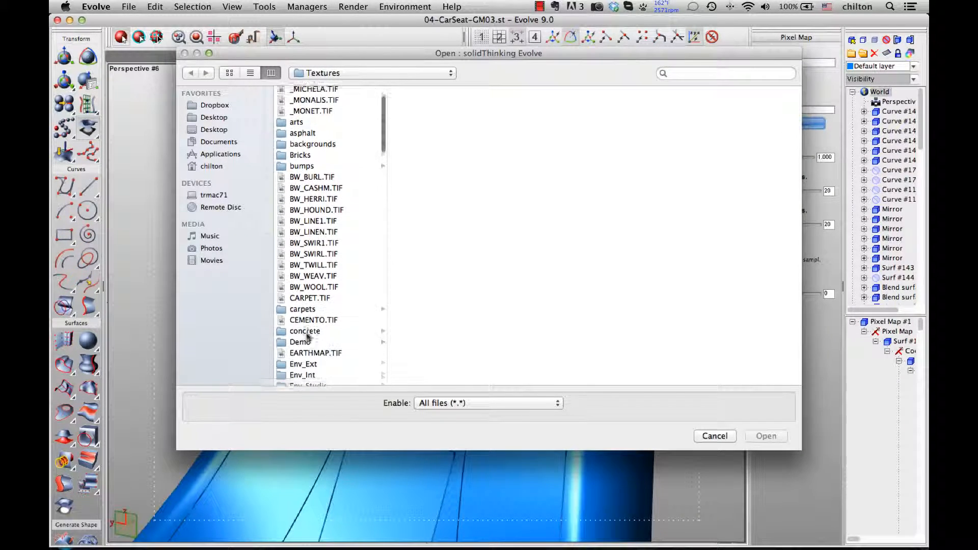
click(304, 334)
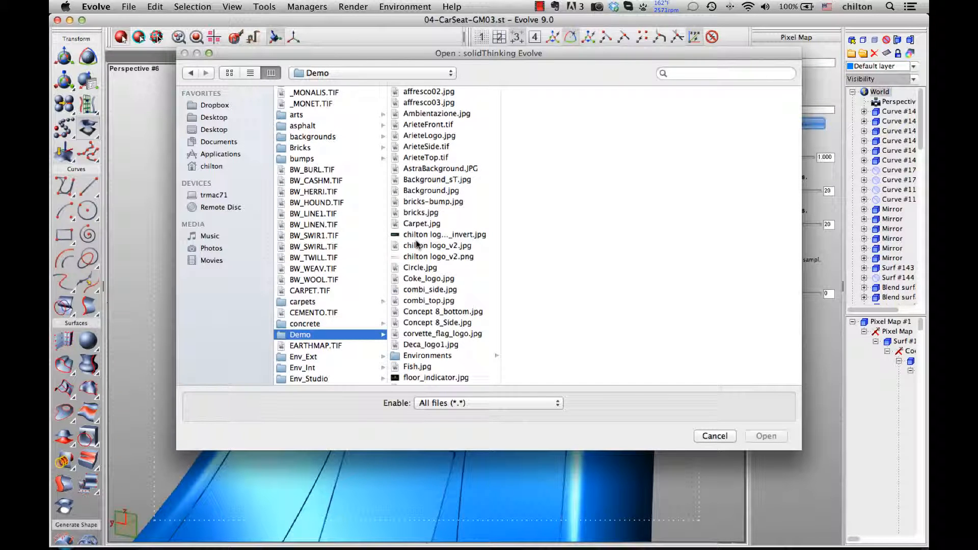
click(229, 74)
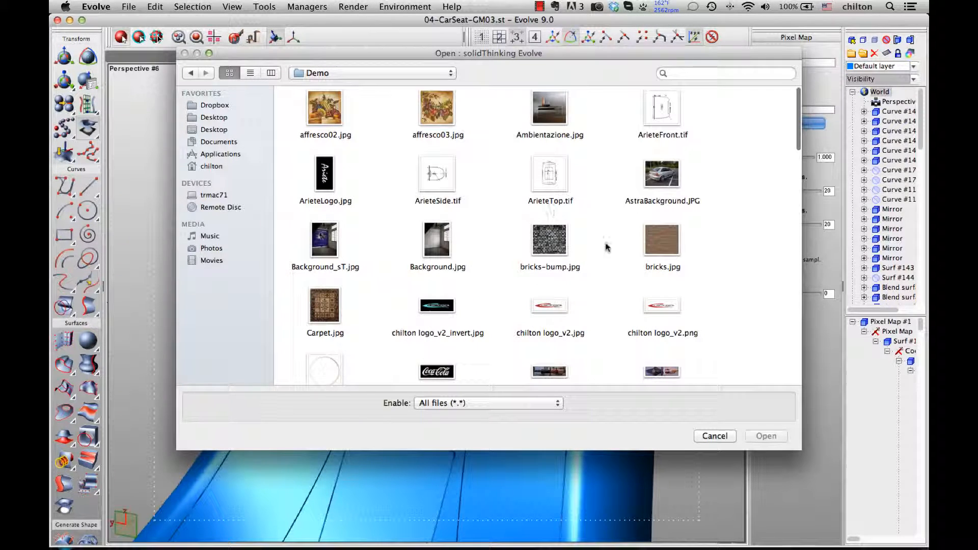
scroll(599, 253, down, 3)
scroll(599, 253, down, 1)
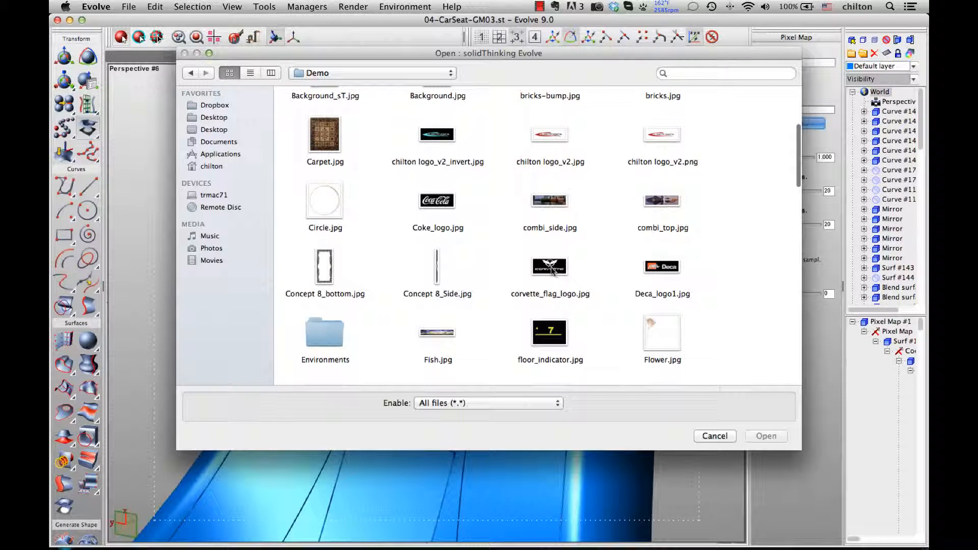
double_click(552, 266)
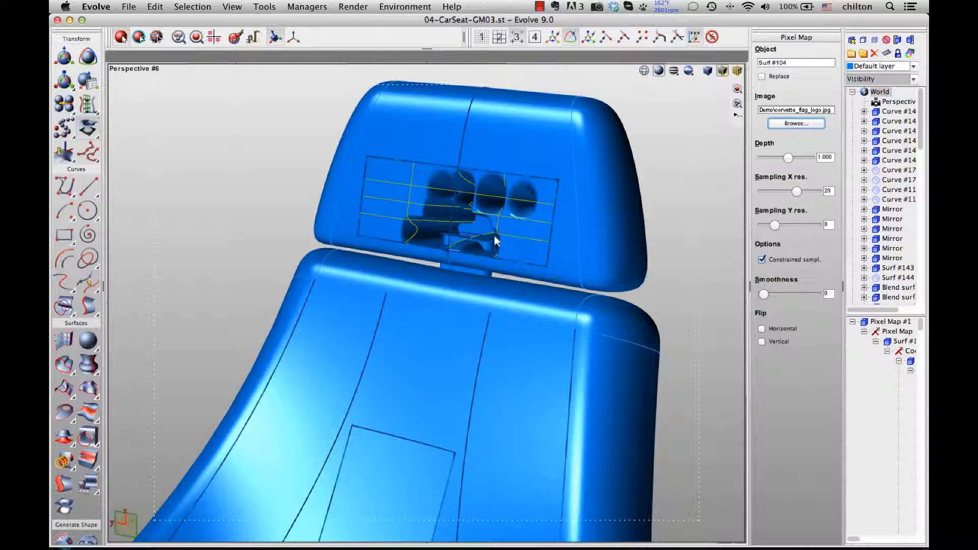
Step: Set the headrest pixel map's depth to 0.01 and its X sampling resolution to 150
scroll(499, 222, up, 3)
middle_drag(494, 222, 522, 228)
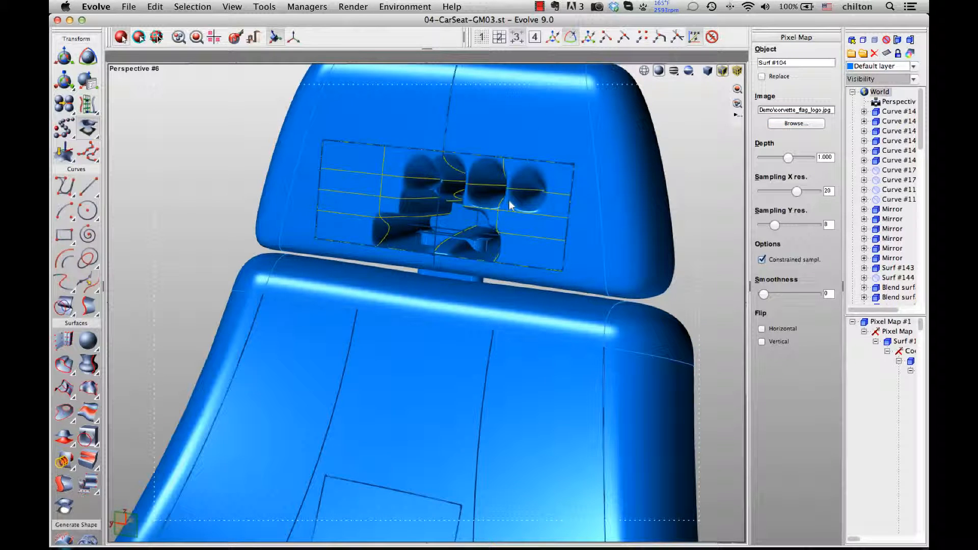
double_click(825, 157)
text(1.)
key(Return)
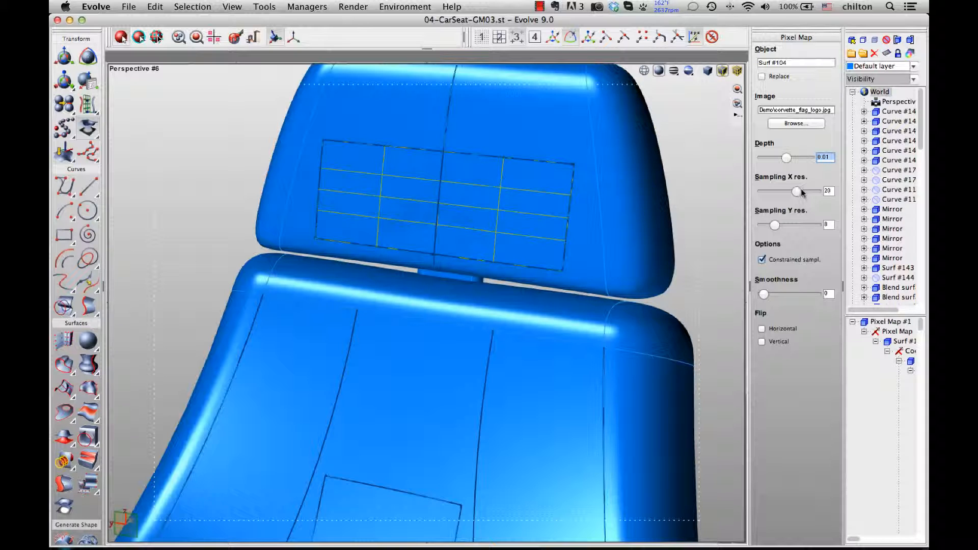
click(828, 193)
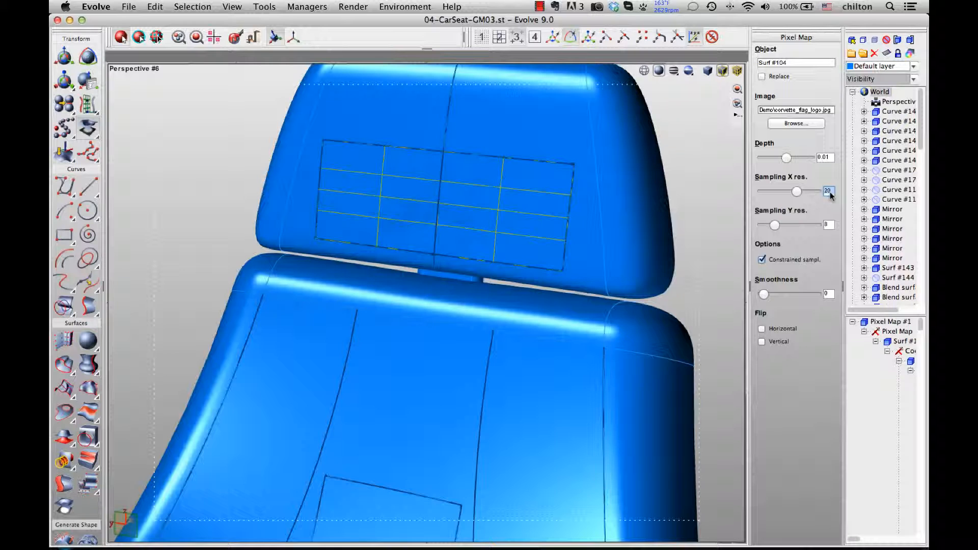
text(150)
key(Return)
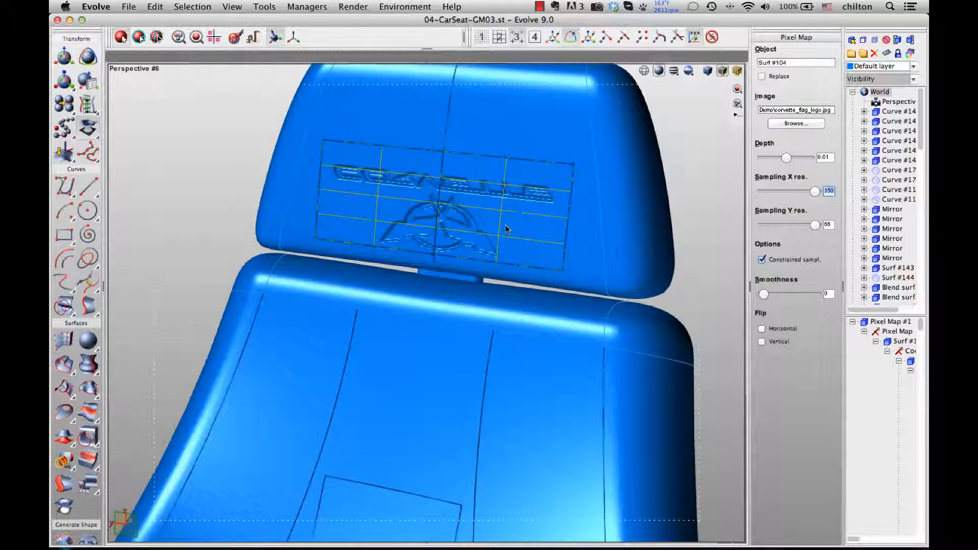
Step: Flip the headrest's logo pixel map vertically
scroll(506, 229, up, 1)
mouse_move(506, 229)
middle_down()
mouse_move(508, 263)
mouse_move(510, 236)
middle_up()
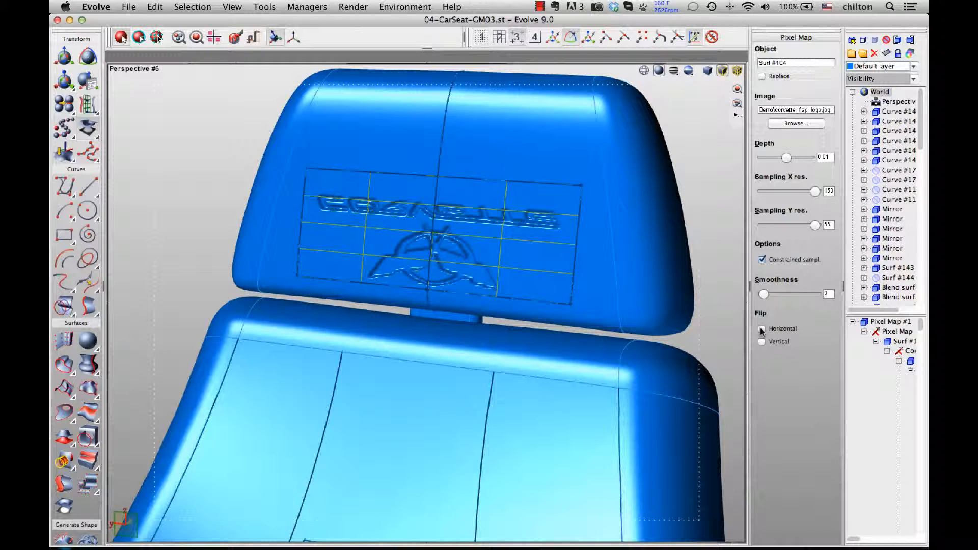
click(762, 342)
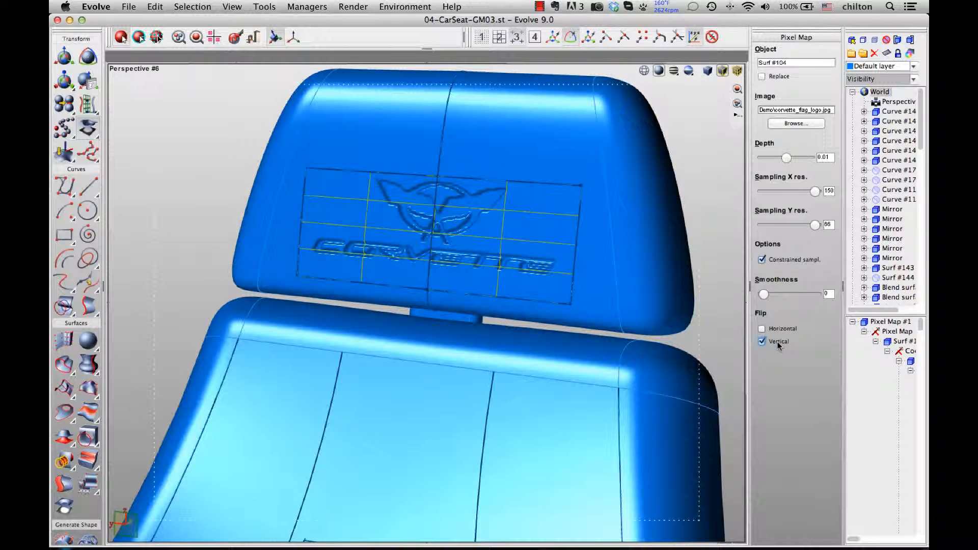
Step: Set the headrest pixel map's X sampling resolution to 175 and smoothness to 1, and inspect the embossed logo
double_click(828, 191)
text(1)
key(Return)
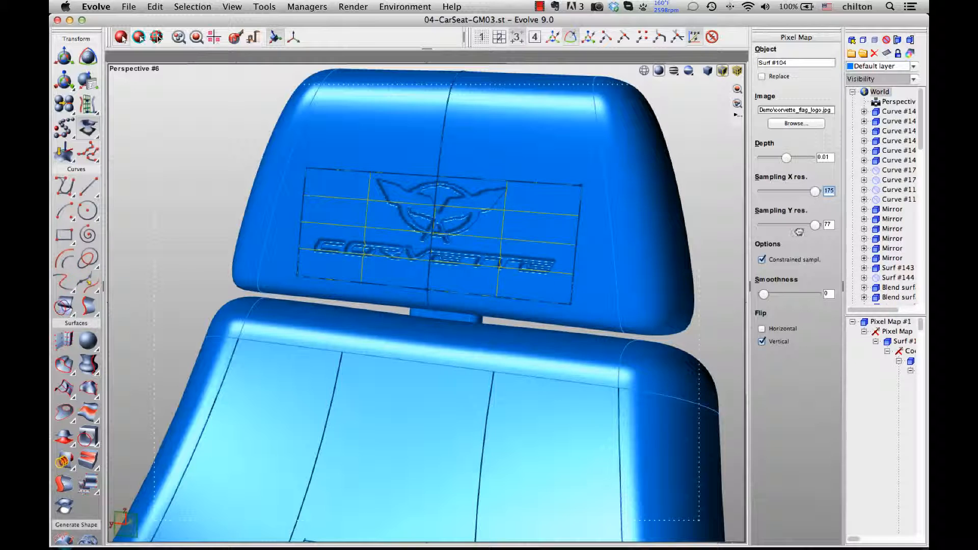
click(828, 295)
text(1)
key(Return)
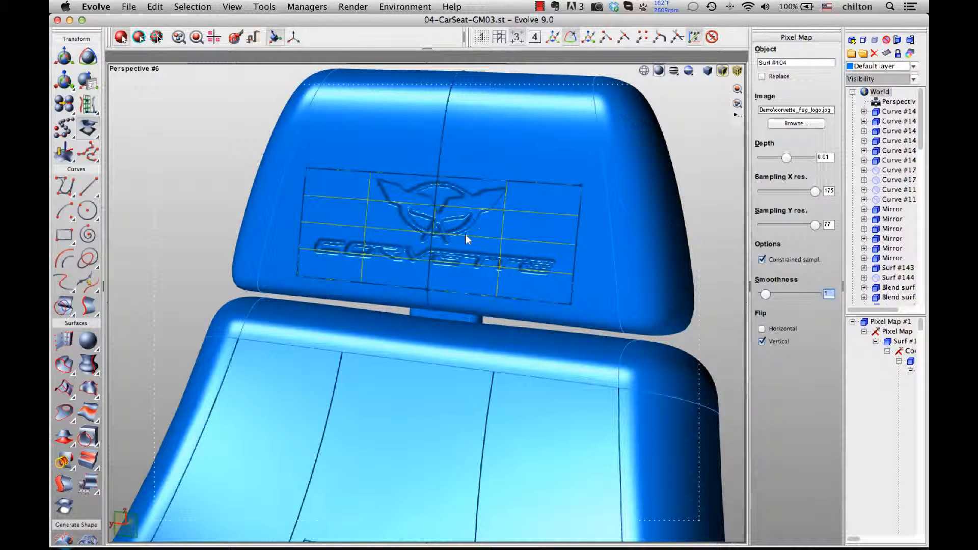
scroll(464, 234, down, 3)
middle_drag(512, 238, 436, 251)
scroll(442, 234, up, 2)
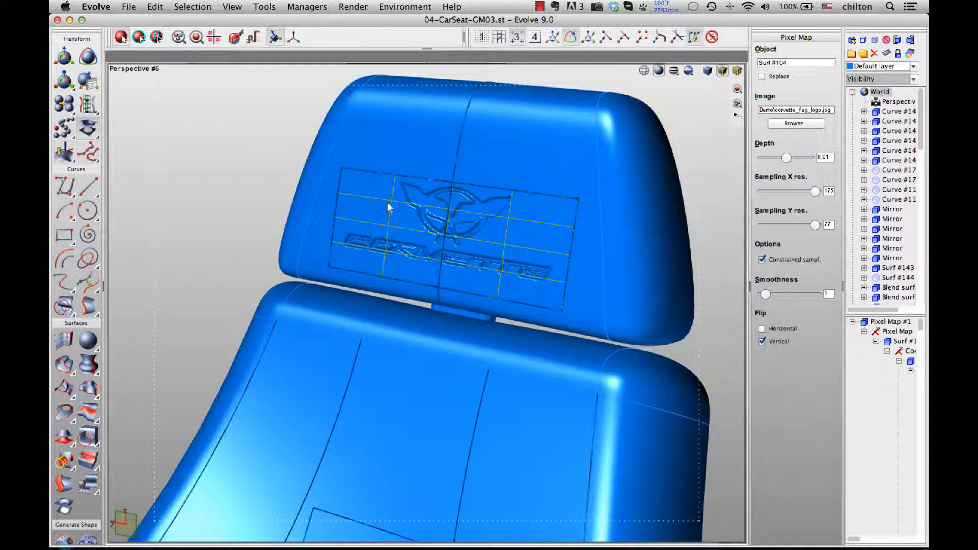
scroll(388, 208, up, 1)
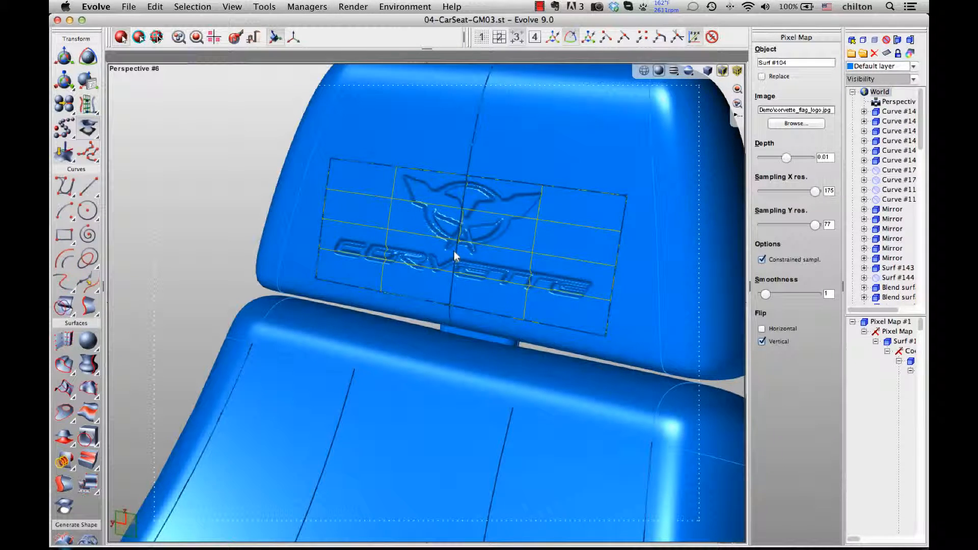
Step: Apply a second Pixel Map to the long narrow surface running down the middle of the seat back
scroll(454, 250, down, 10)
scroll(460, 271, down, 4)
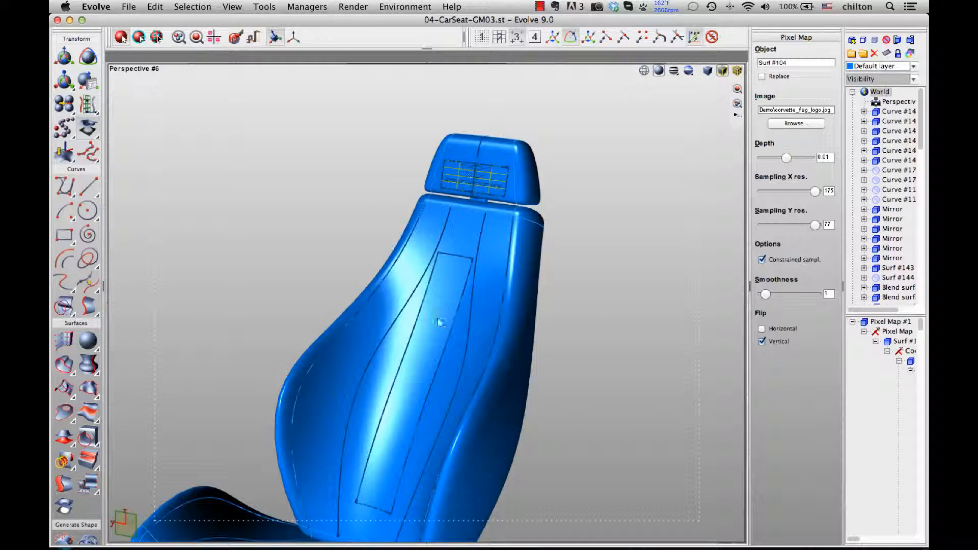
click(95, 133)
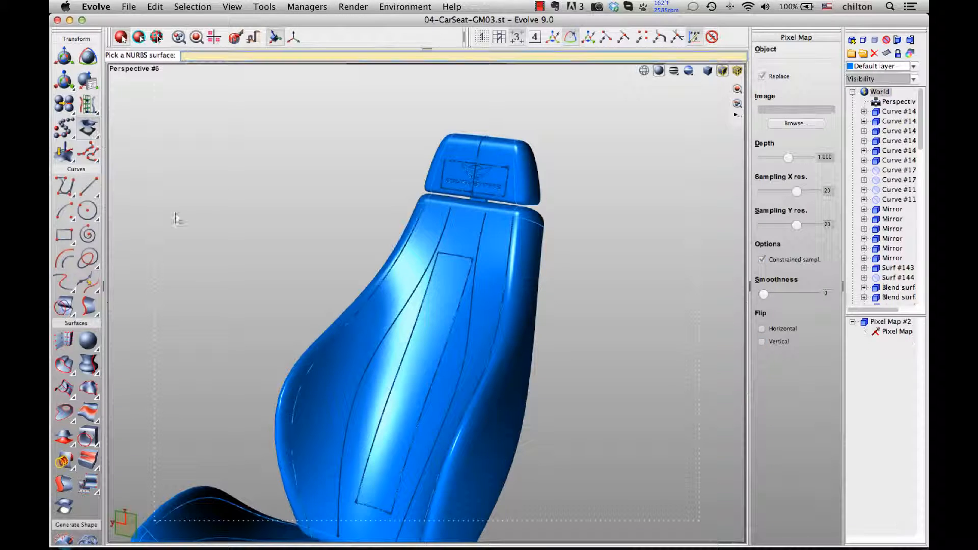
click(438, 294)
Step: Load Texture7.jpg from the Demo textures folder as the image for the seat back's pixel map
click(798, 124)
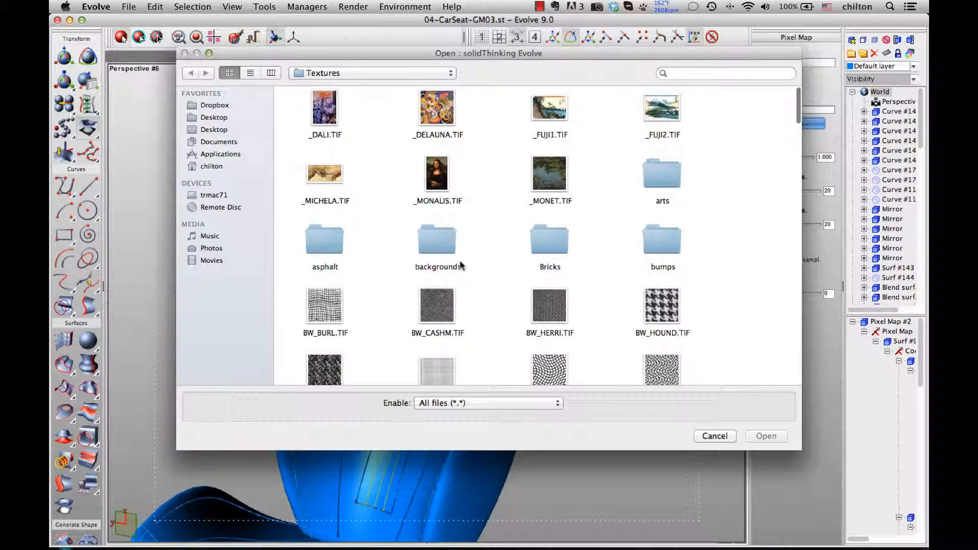
click(271, 73)
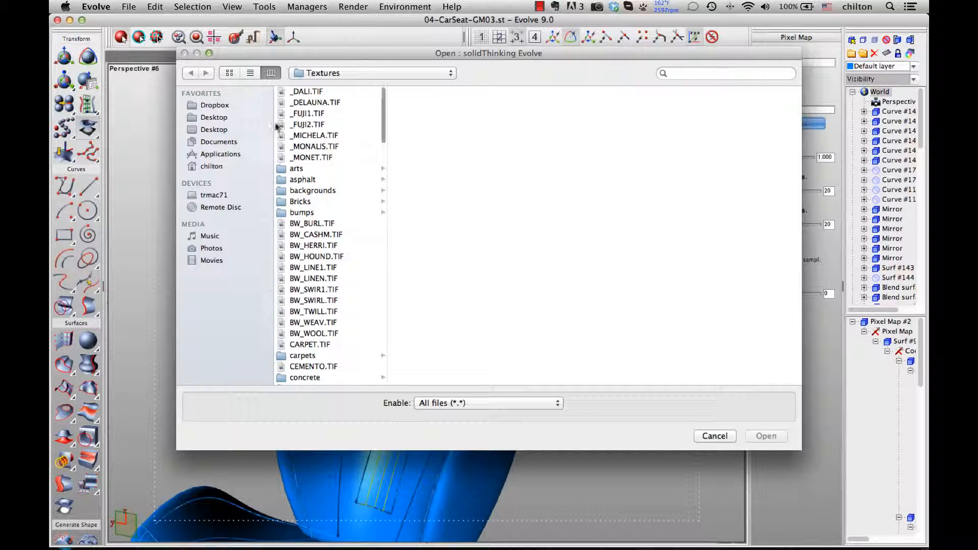
scroll(312, 341, down, 4)
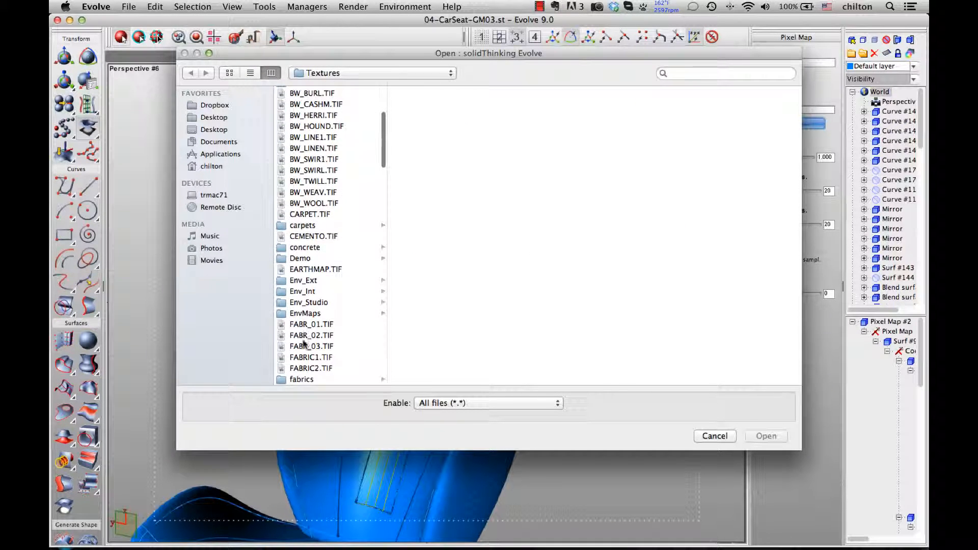
scroll(309, 343, down, 1)
scroll(309, 343, up, 4)
click(280, 294)
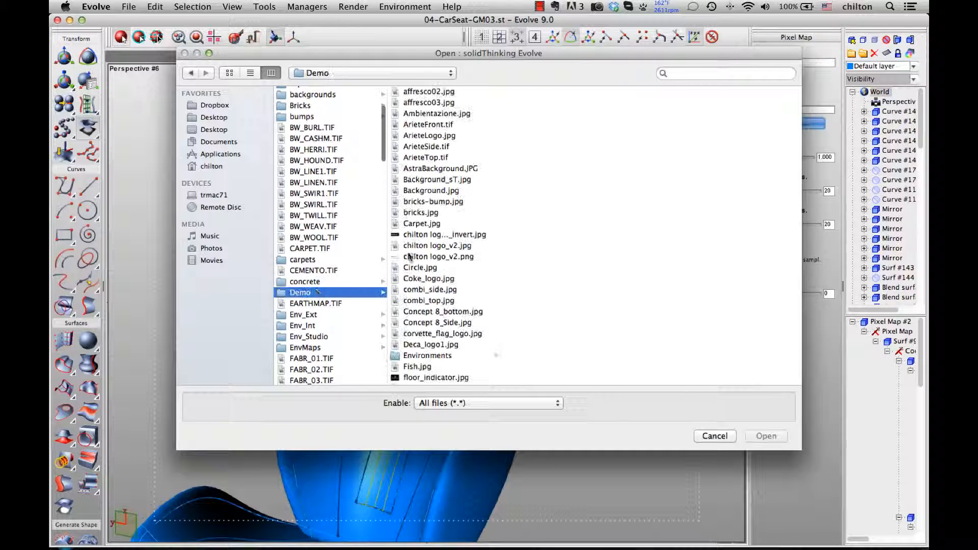
click(230, 74)
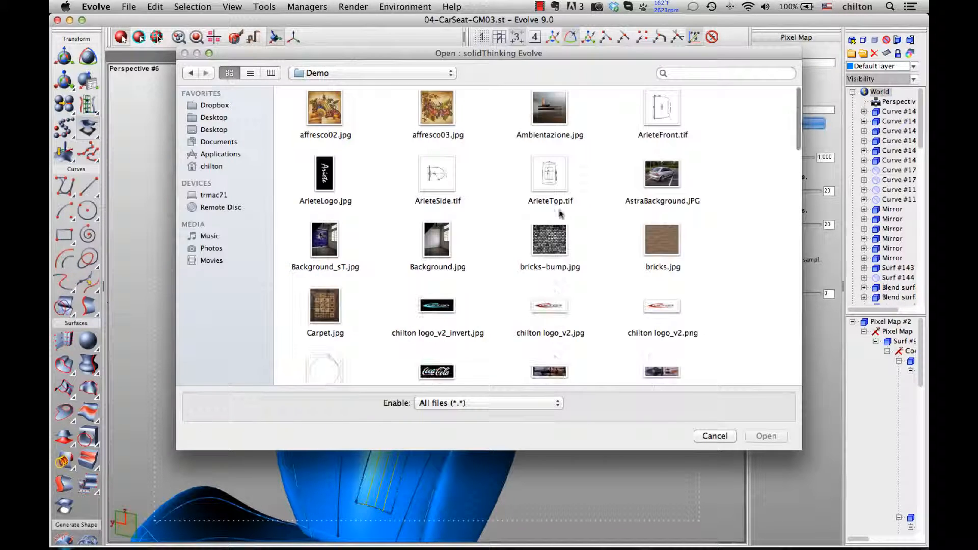
scroll(514, 249, down, 15)
scroll(515, 249, down, 5)
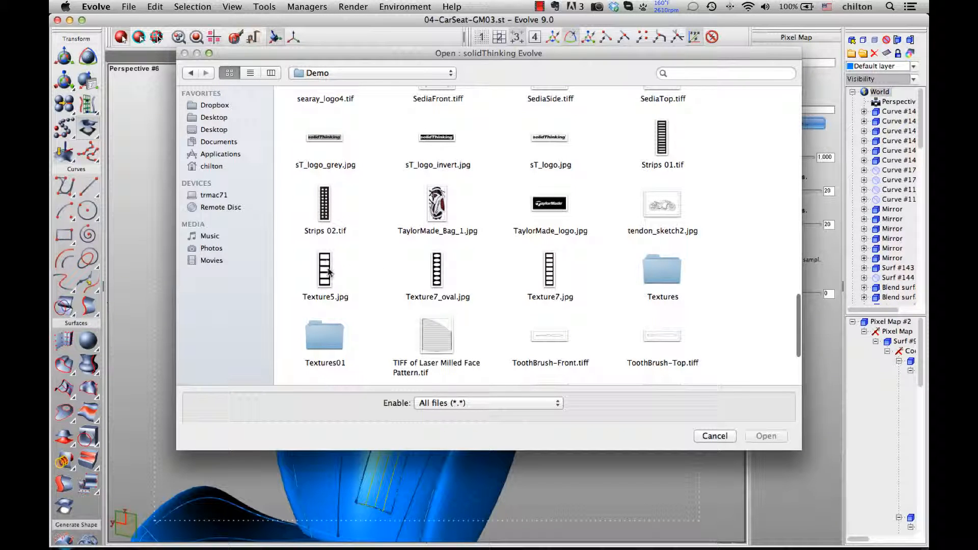
double_click(549, 269)
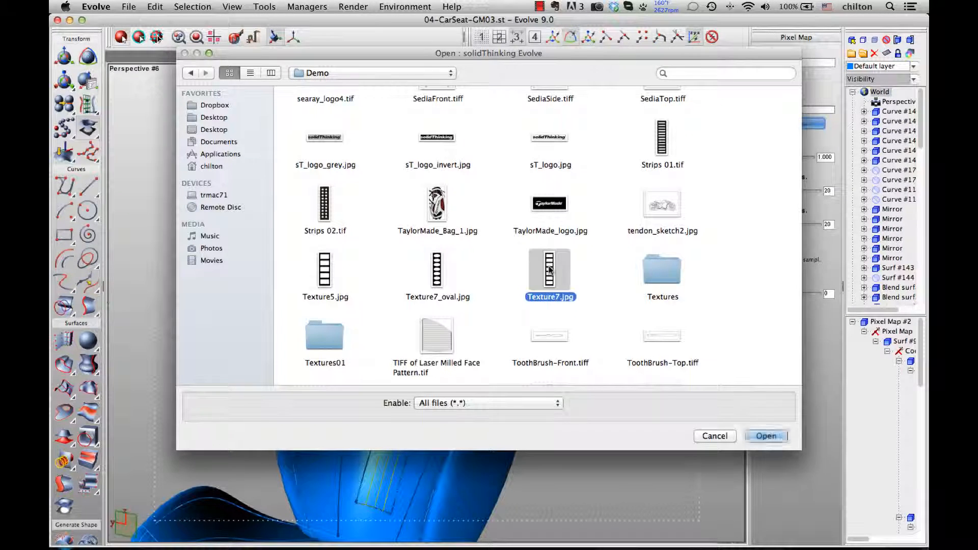
Step: Set the depth of the seat back's pixel map to 0.03
scroll(452, 268, up, 3)
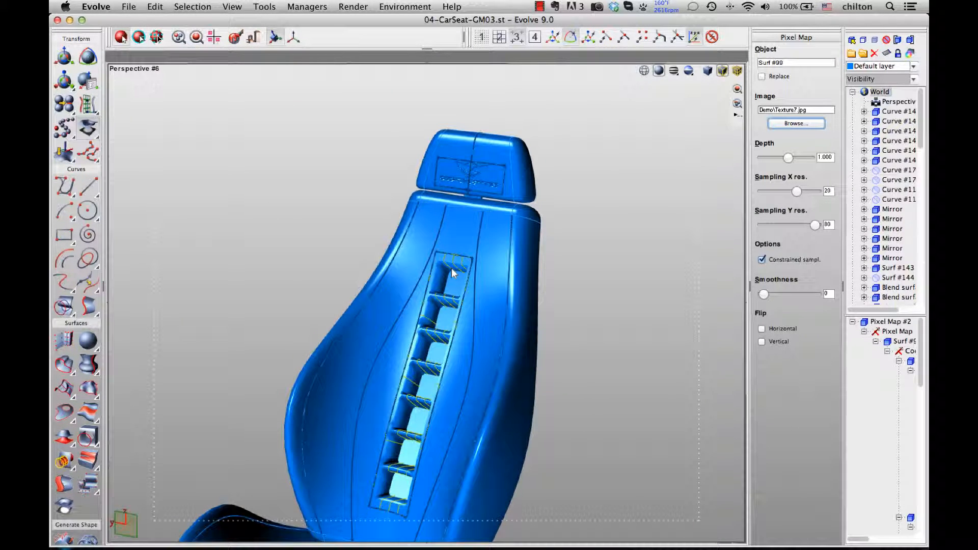
double_click(828, 158)
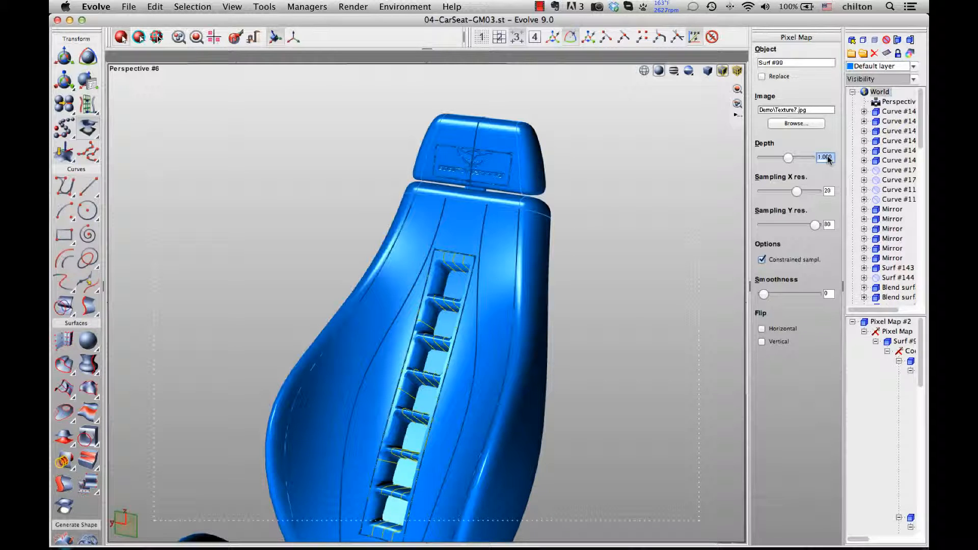
text(.03)
key(Return)
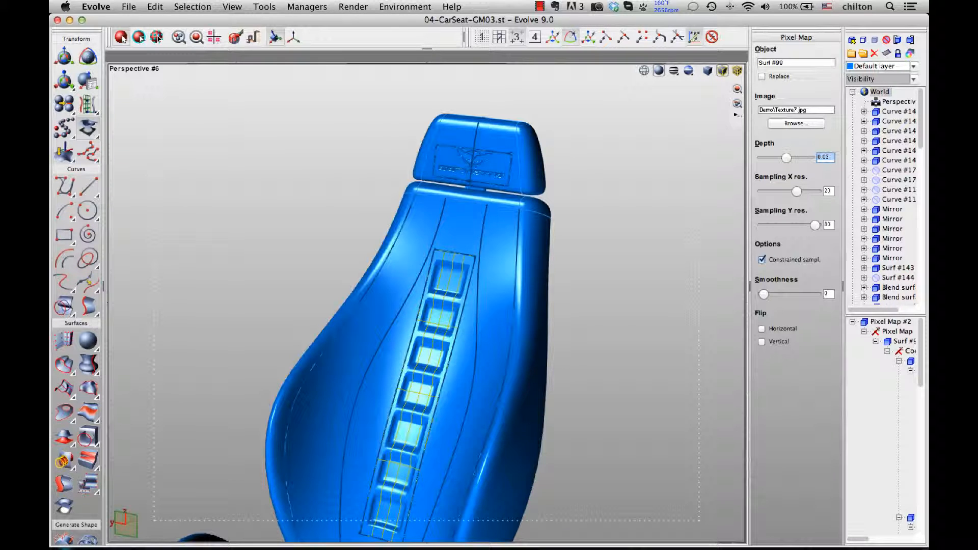
Step: Try a depth of -0.03 on the seat back's pixel map, return it to 0.03, and inspect the pads from several angles
text(-.03)
key(Return)
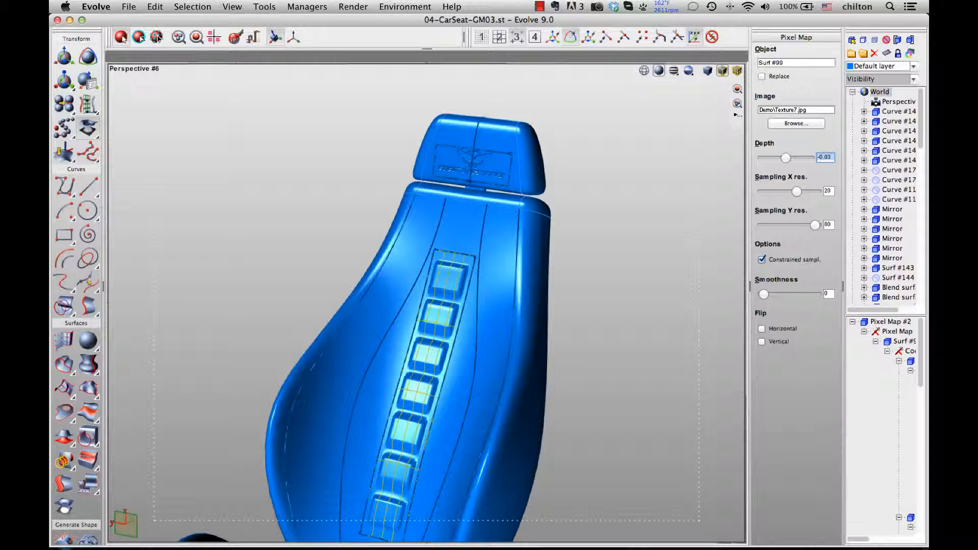
text(.03)
key(Return)
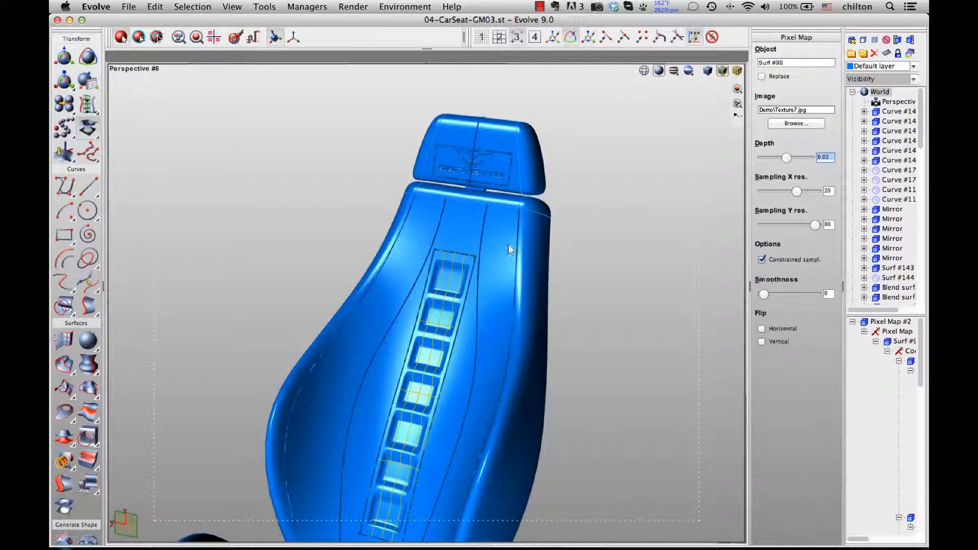
middle_drag(511, 250, 607, 171)
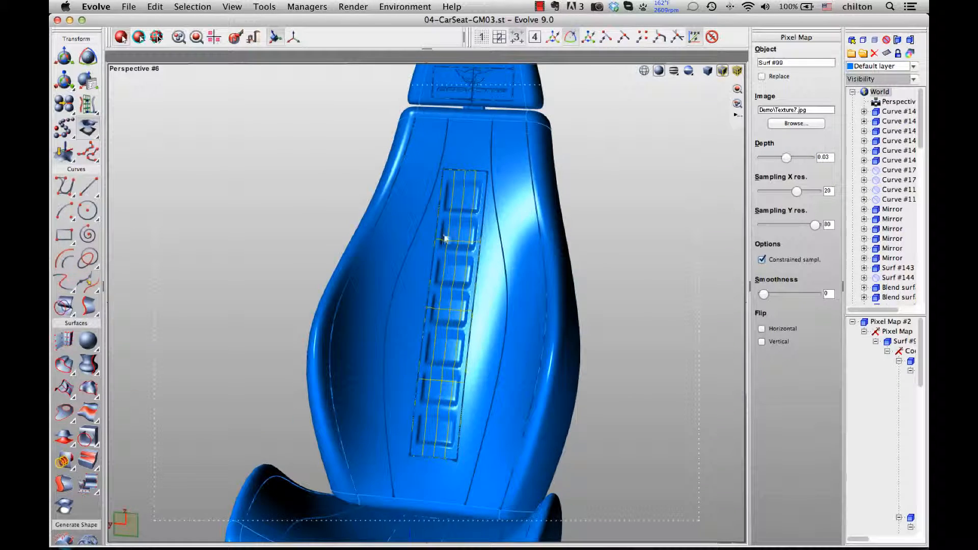
middle_drag(445, 238, 631, 230)
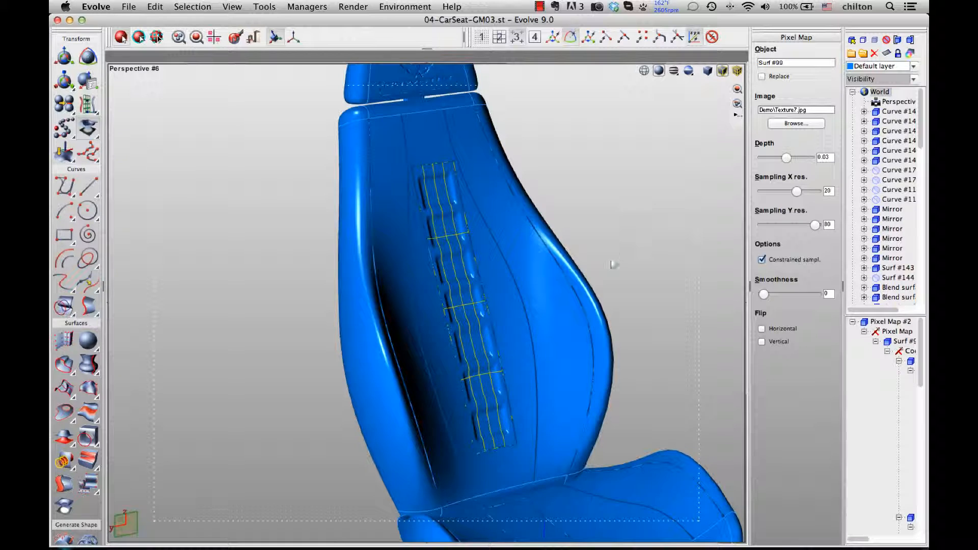
Step: Reshape the seat back by pulling the lower control point of the lengthwise curve beside the pads forward, and inspect the whole seat
click(532, 334)
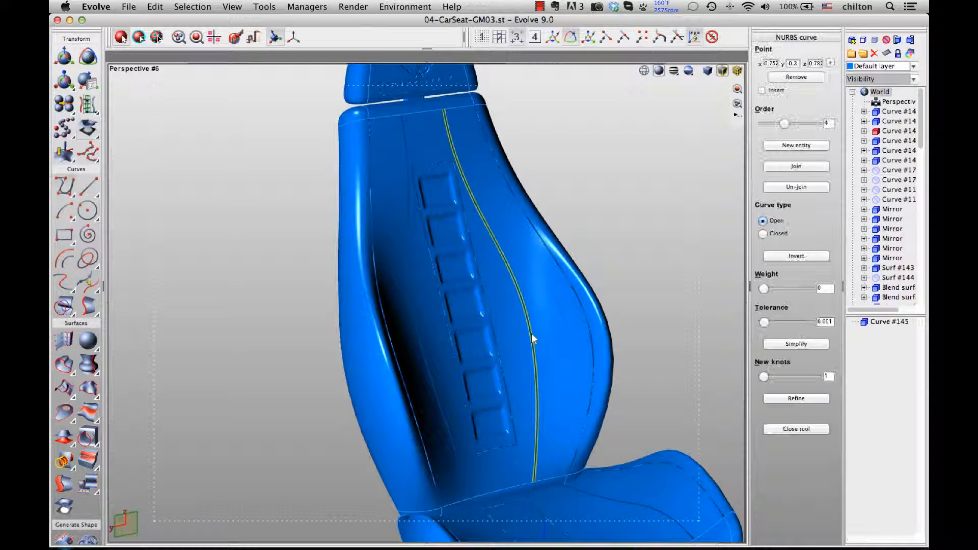
middle_drag(532, 335, 596, 306)
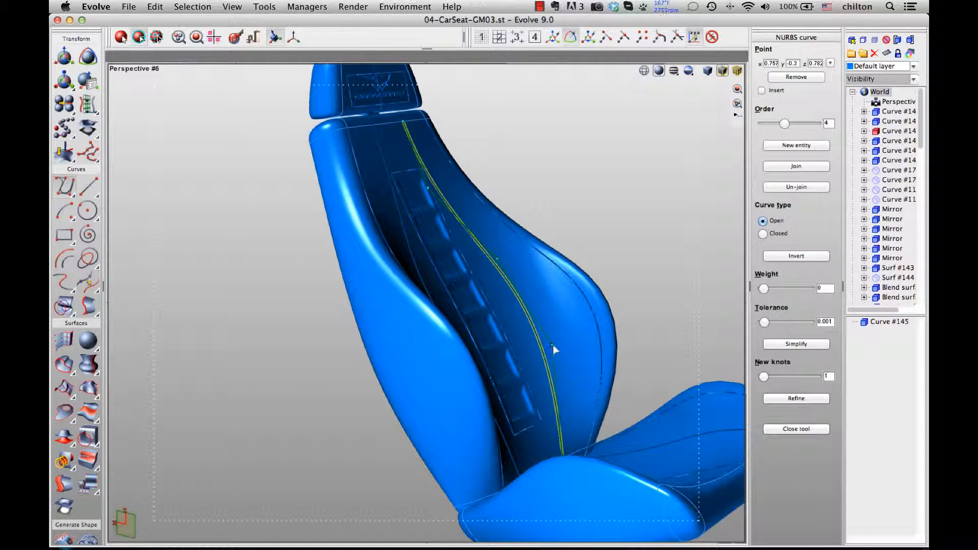
drag(552, 345, 615, 322)
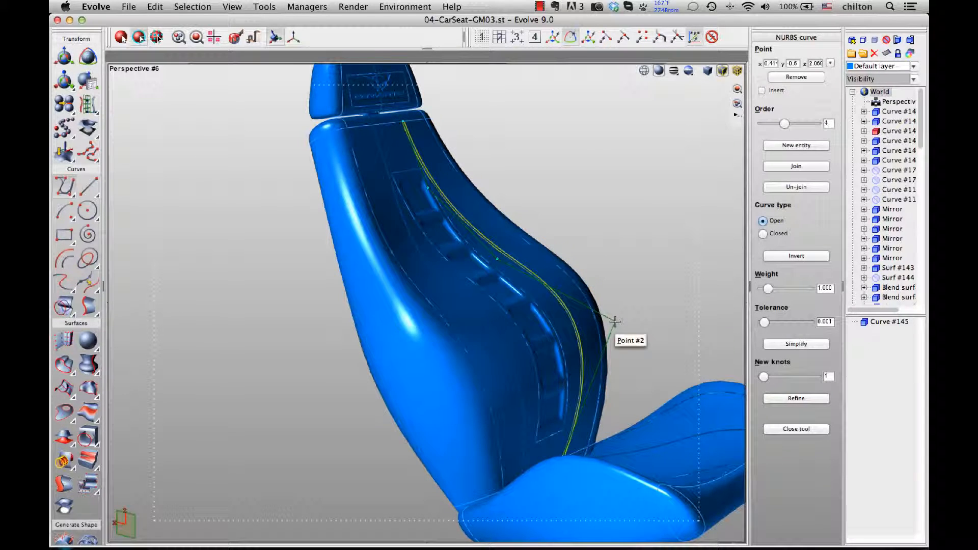
middle_drag(517, 312, 269, 359)
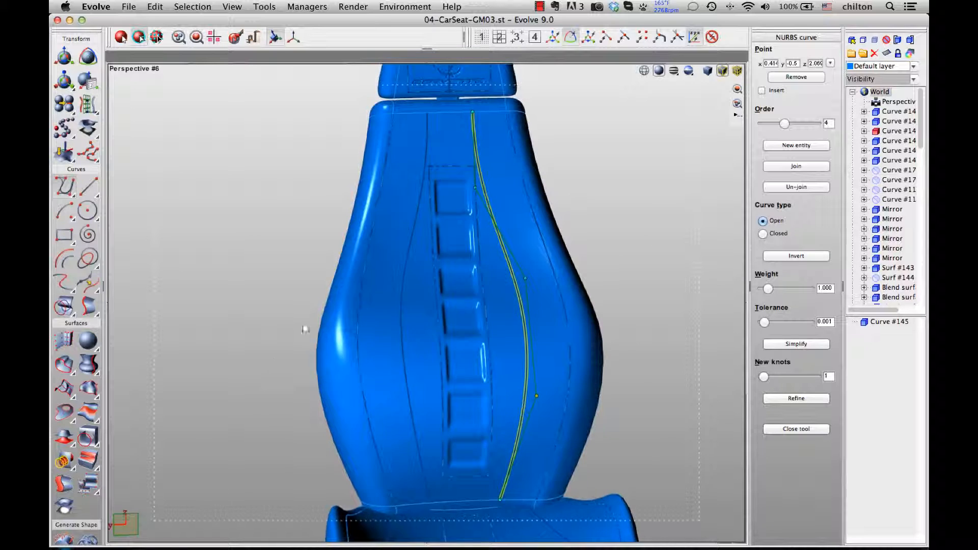
scroll(323, 316, down, 5)
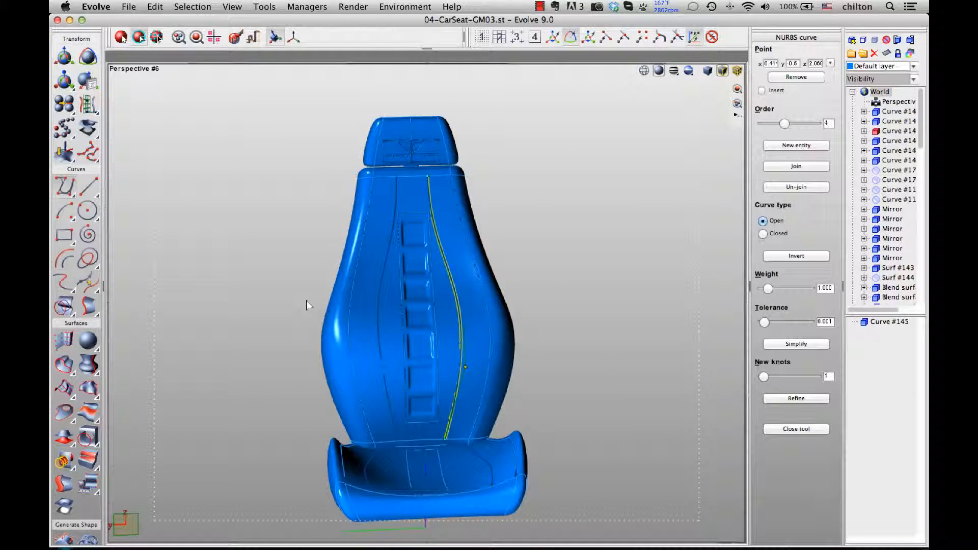
middle_drag(522, 235, 422, 245)
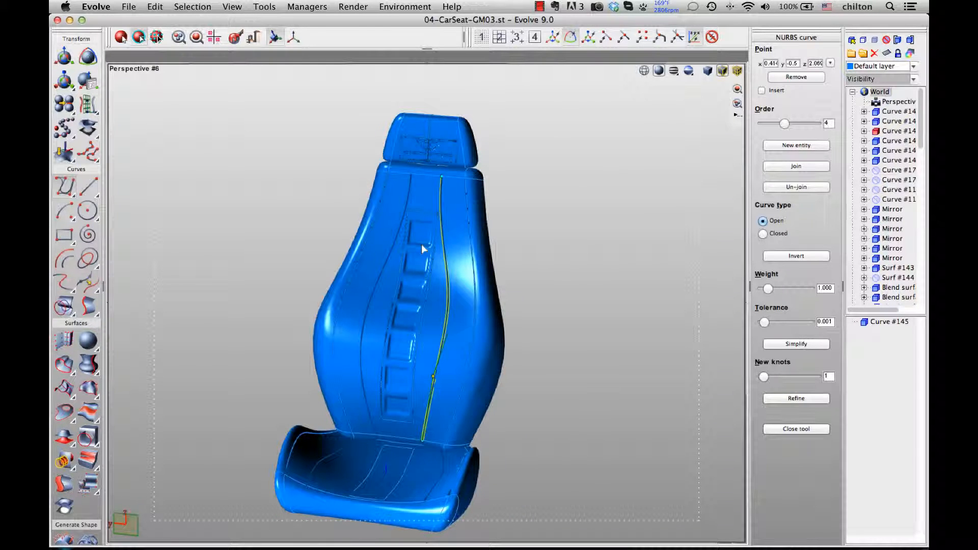